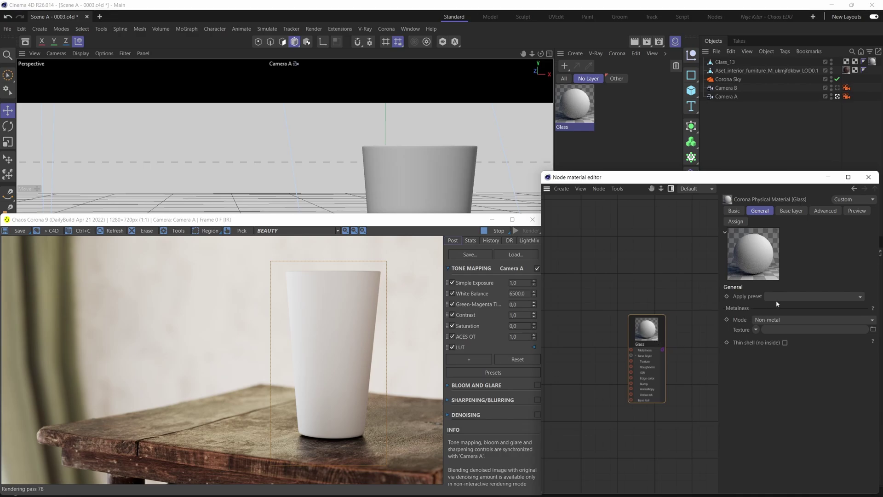
left_click(854, 296)
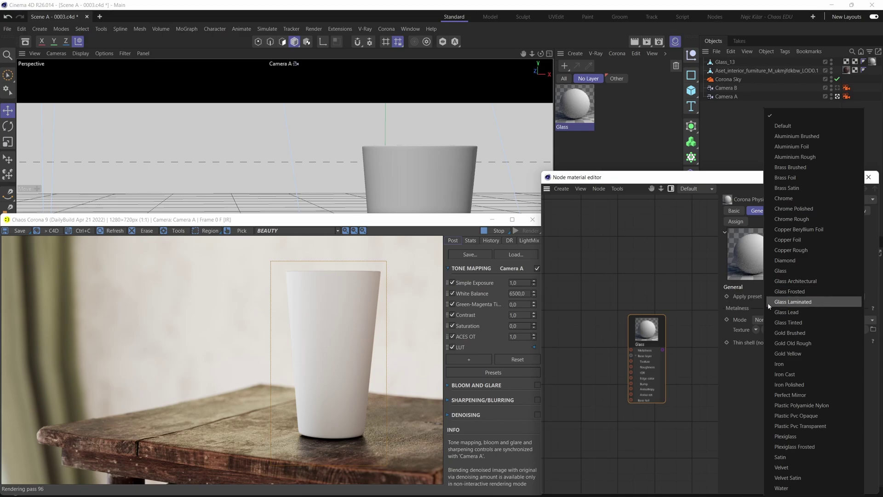
left_click(744, 360)
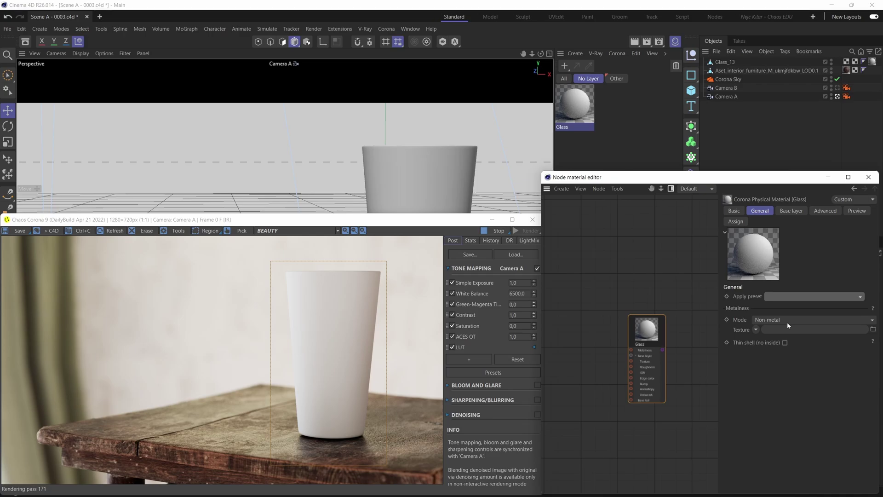
Step: Enable refraction on the Glass material and set its base layer roughness to 0.01 %
left_click(735, 211)
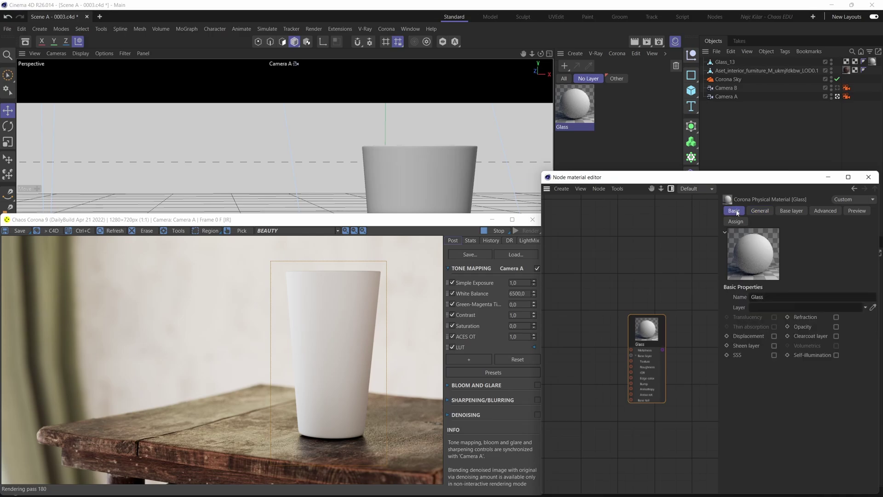
left_click(837, 317)
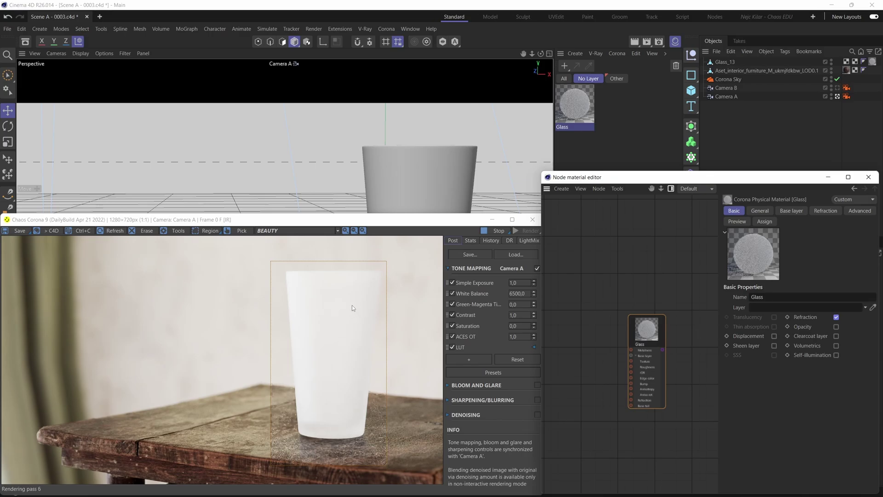
left_click(791, 211)
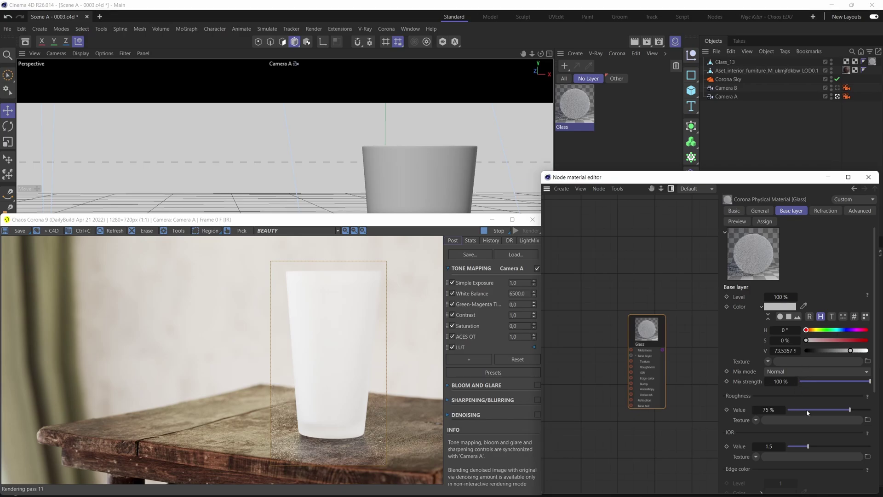
left_click_drag(807, 410, 787, 410)
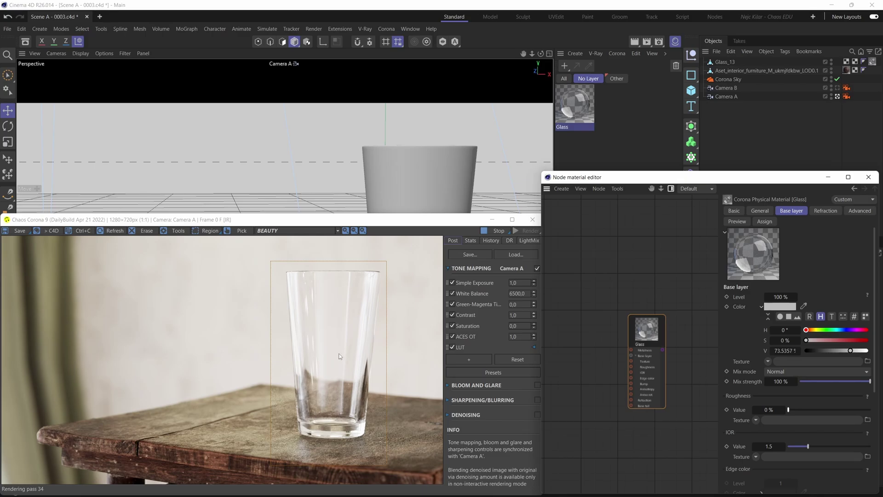
left_click(771, 410)
type(".01")
key("Return")
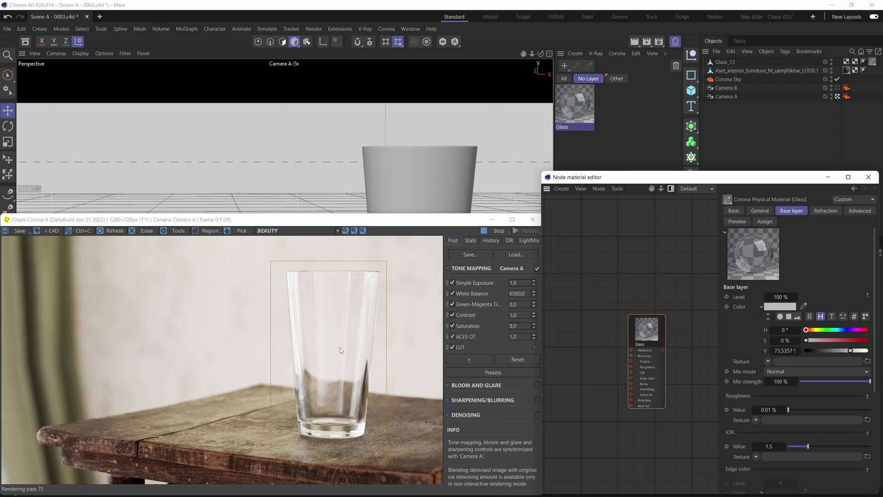
Step: Enable volumetrics on the Glass material and set the absorption color to red with 70 % saturation and 60 % value
left_click(736, 211)
left_click(837, 346)
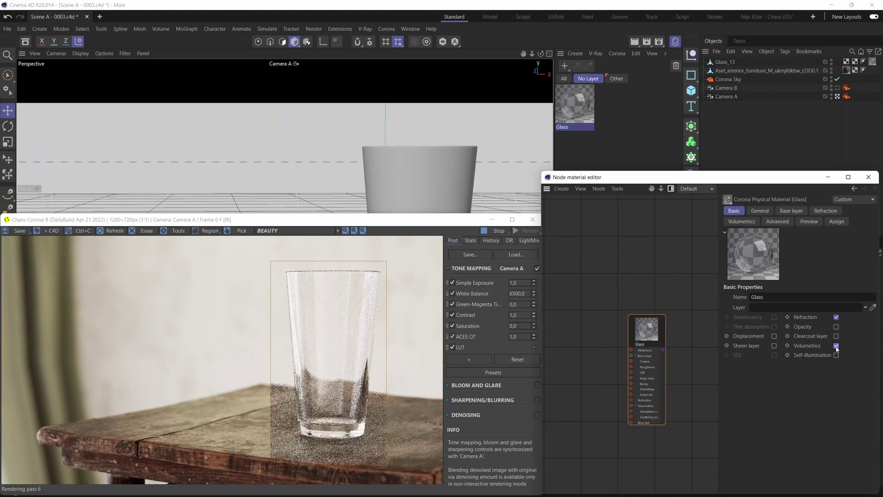
left_click(747, 224)
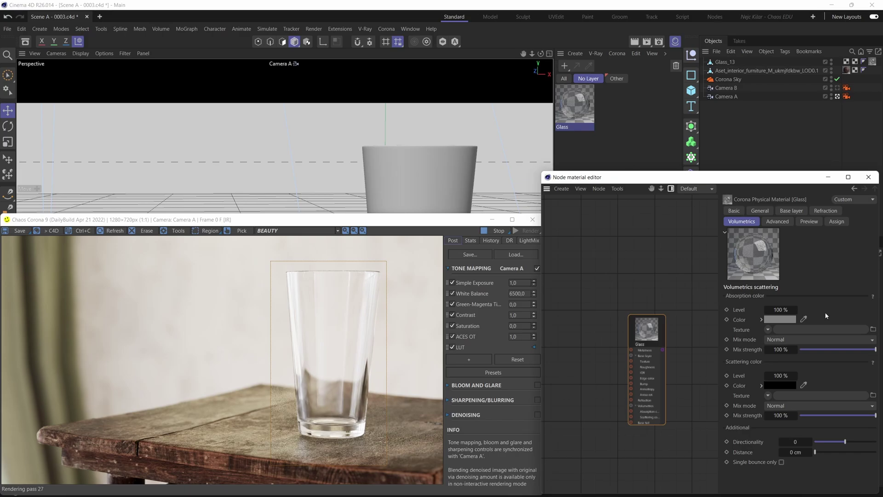
left_click(786, 320)
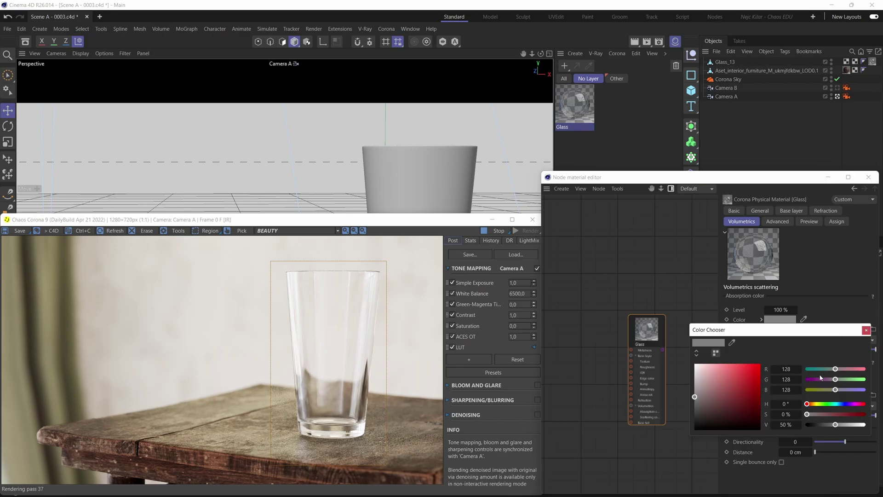
left_click_drag(808, 415, 848, 415)
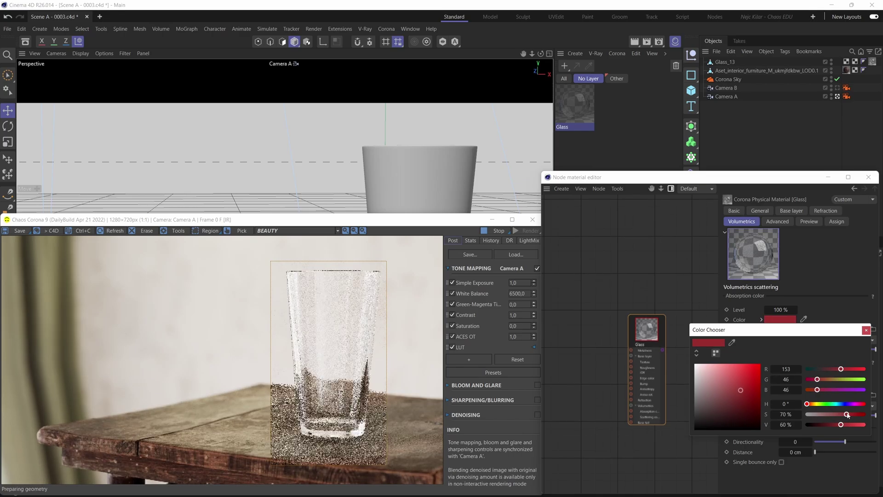
left_click(866, 330)
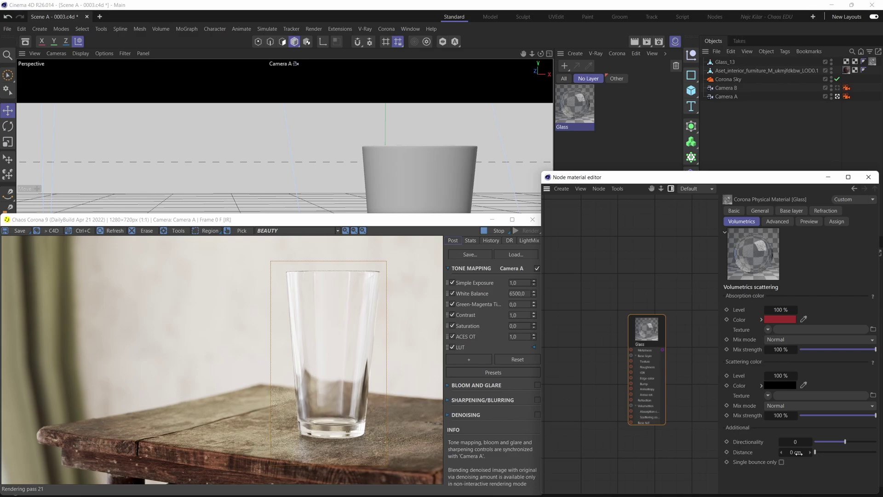
Step: Try a volumetrics distance of 6 cm for the Glass material and settle on 2 cm
left_click(799, 452)
type("6")
key("Return")
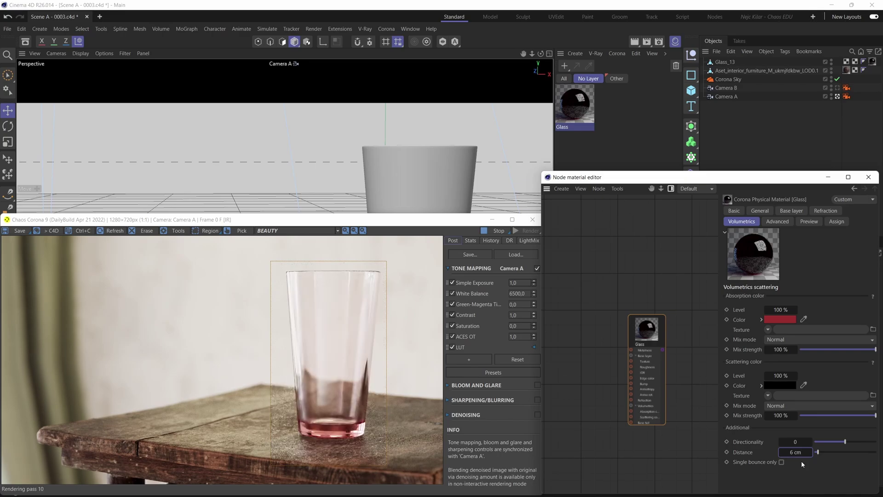
type("2")
key("Return")
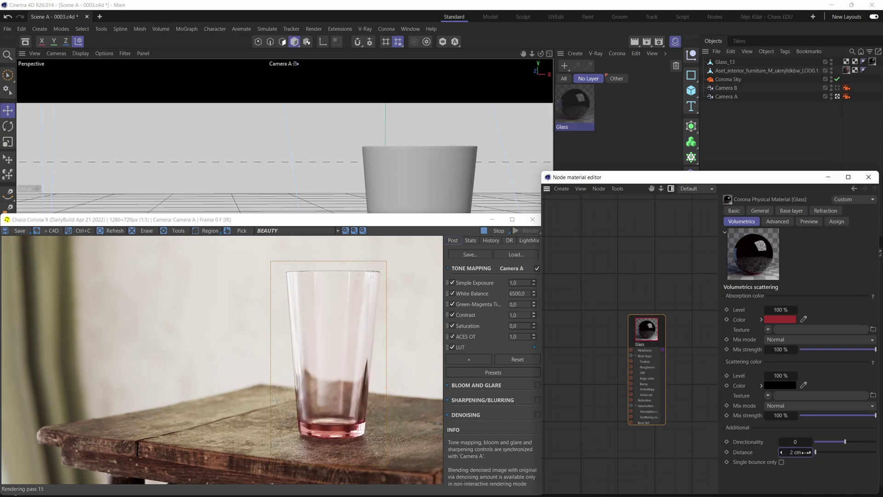
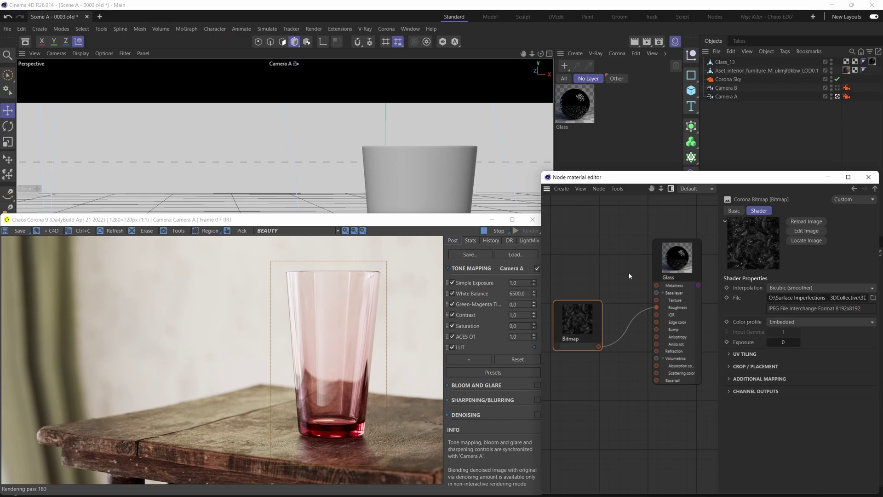
Step: Create a Corona Layered Material and assign it to the Glass_13 object in place of the Glass material
left_click(616, 54)
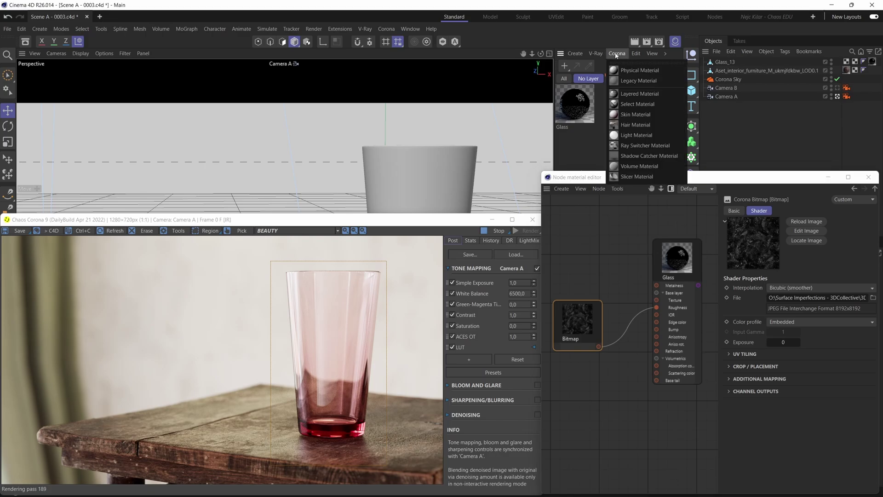
left_click(650, 94)
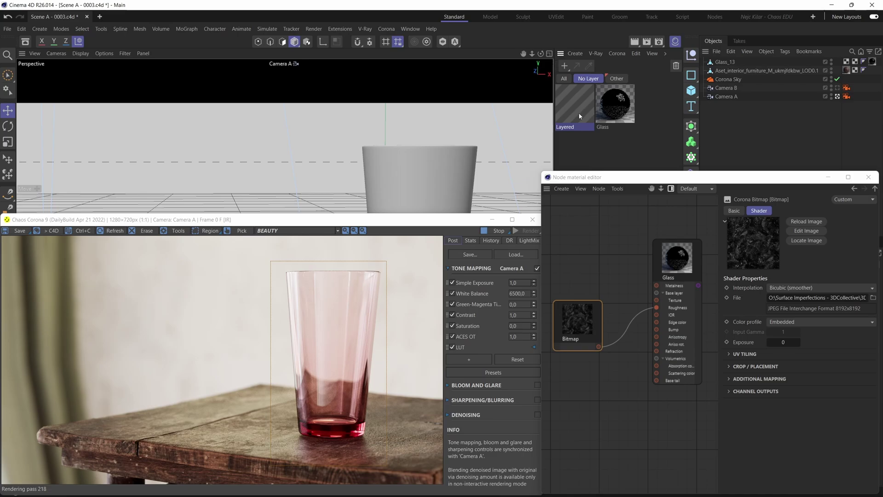
scroll(619, 257, "down", 3)
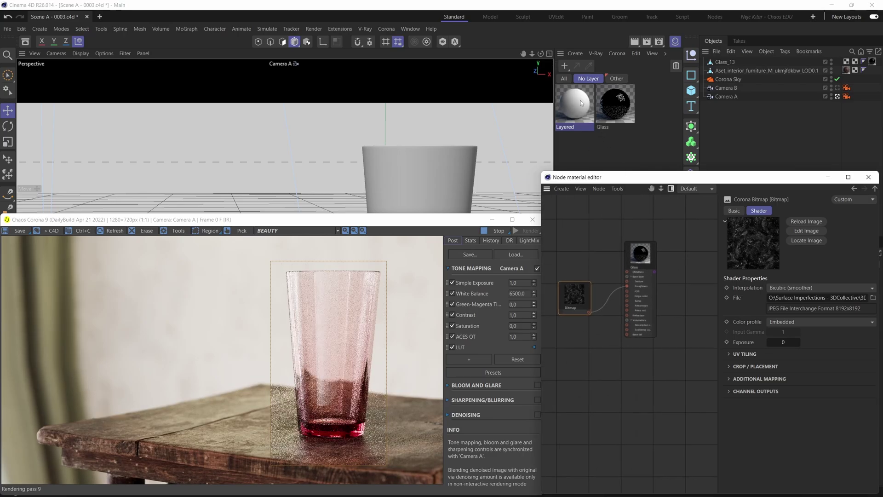
left_click_drag(582, 103, 872, 63)
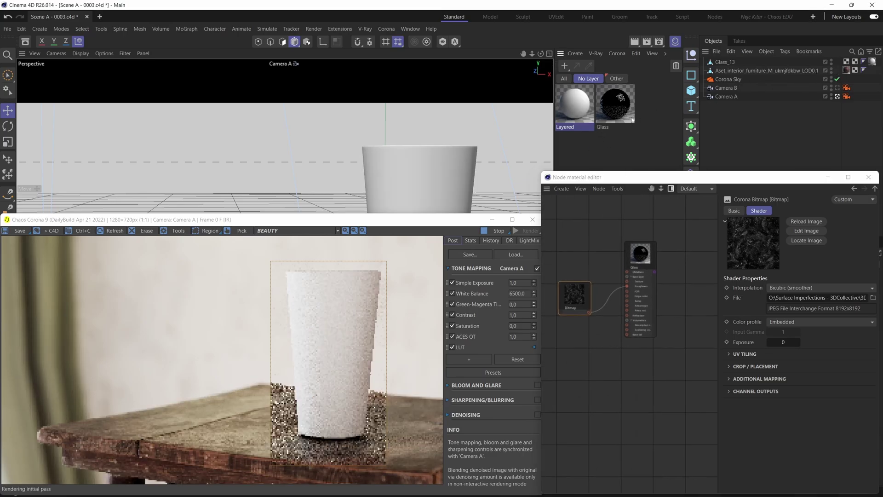
Step: Add the Layered material to the node graph beside the Glass node and show its layer settings
left_click_drag(574, 105, 693, 294)
left_click(694, 278)
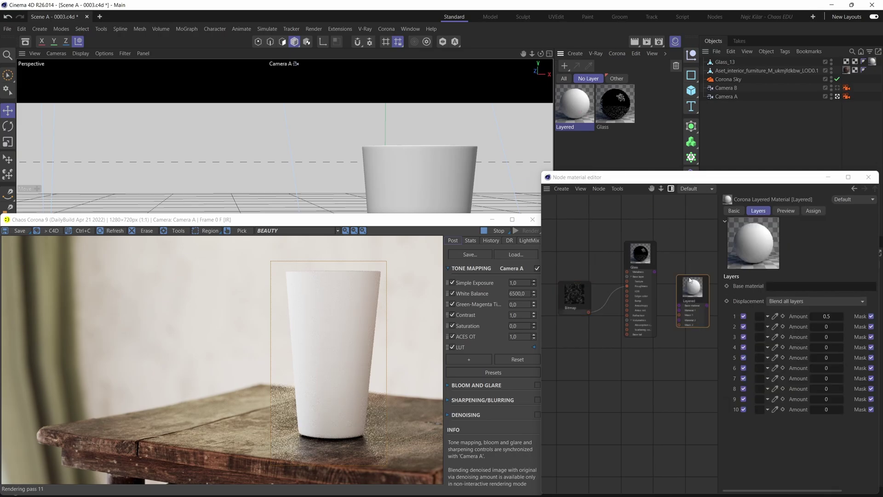
middle_click_drag(660, 277, 665, 275)
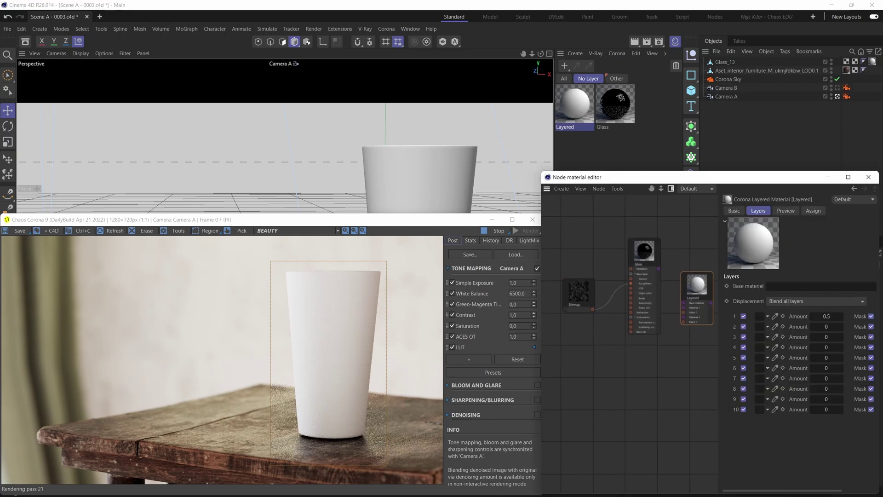
Step: Create a new Corona Physical Material and place it in the node graph below the Glass node
left_click(617, 54)
left_click(625, 70)
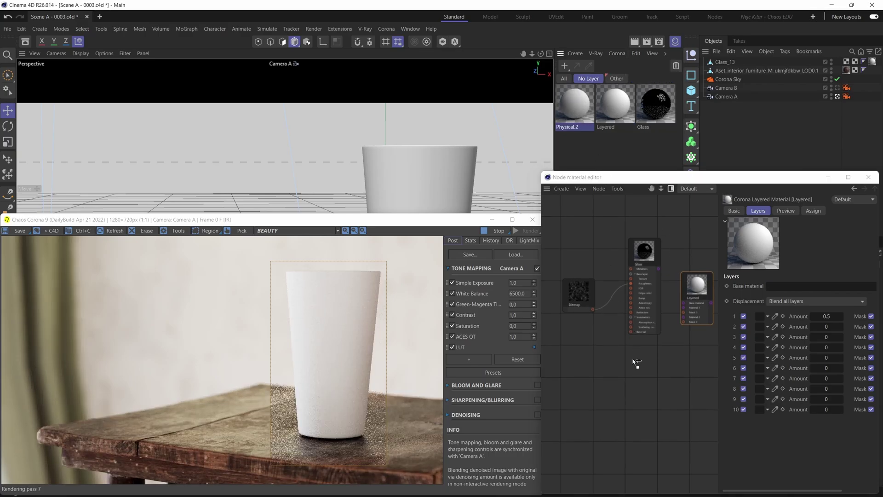
left_click_drag(636, 363, 639, 367)
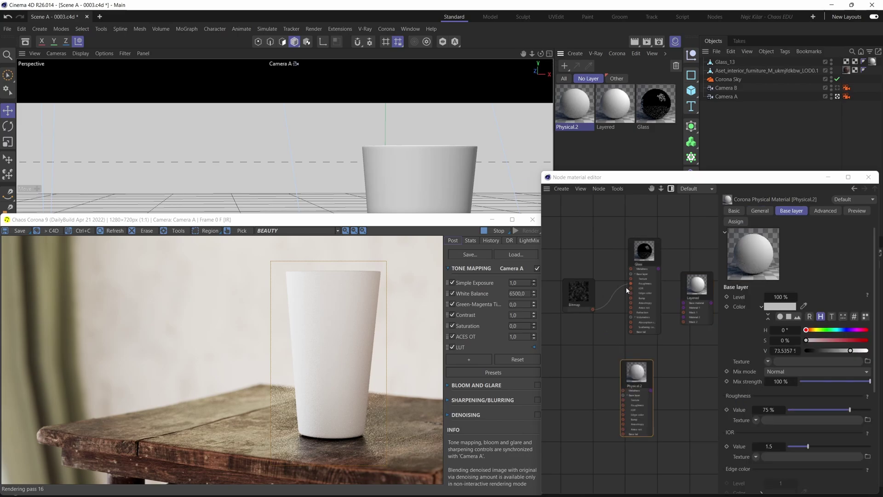
Step: Disconnect the Bitmap from the Glass node's Roughness input and connect Glass to the Layered node's Base material input
scroll(595, 296, "up", 2)
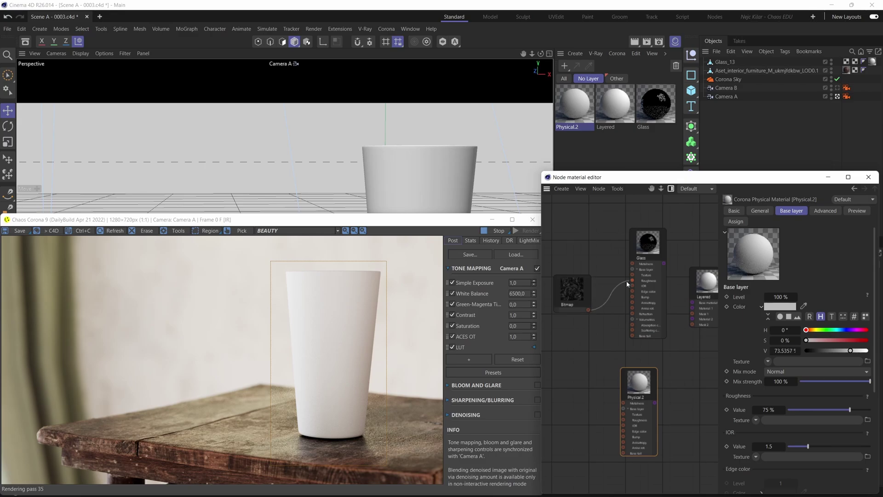
left_click_drag(627, 280, 594, 311)
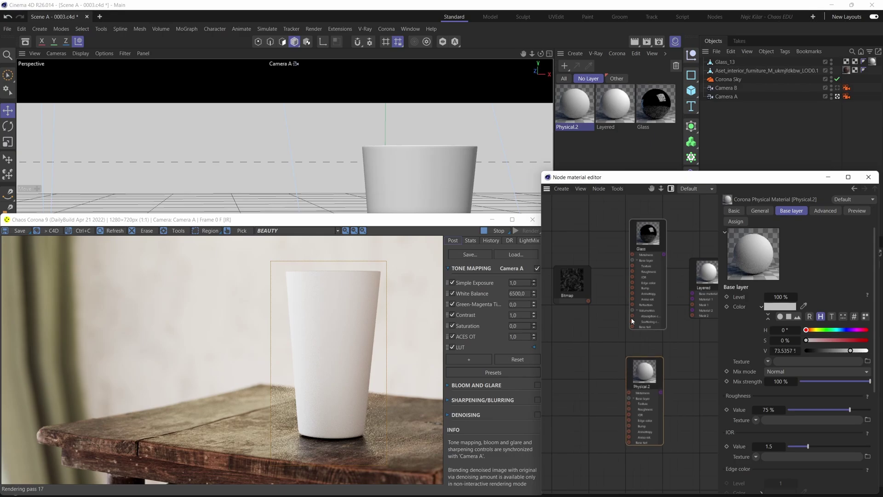
scroll(652, 252, "up", 2)
left_click_drag(646, 254, 683, 298)
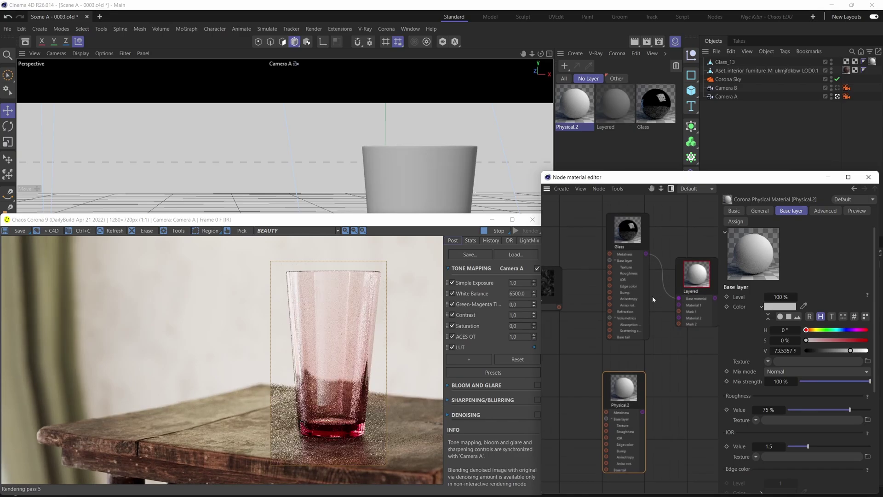
Step: Connect the new physical material to the Layered node's Material 1 input and the Bitmap to its Mask 1 input
middle_click_drag(694, 274, 706, 270)
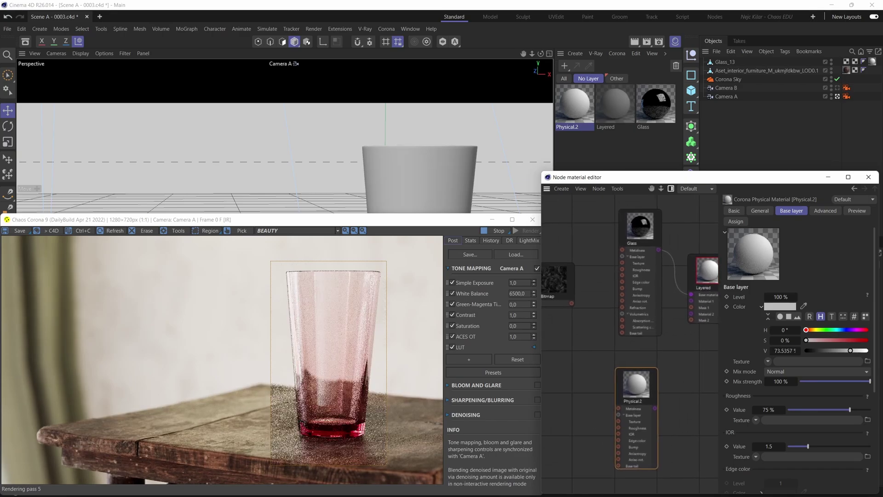
left_click_drag(656, 408, 691, 302)
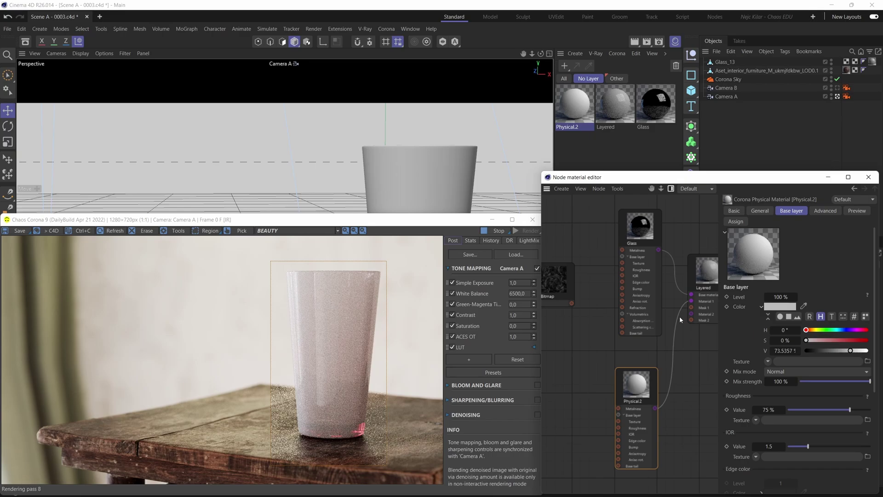
left_click(566, 296)
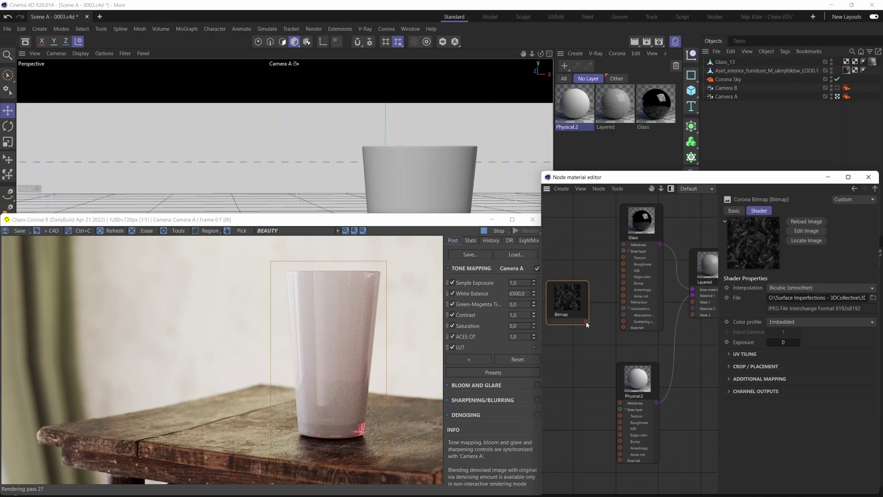
left_click_drag(586, 321, 692, 302)
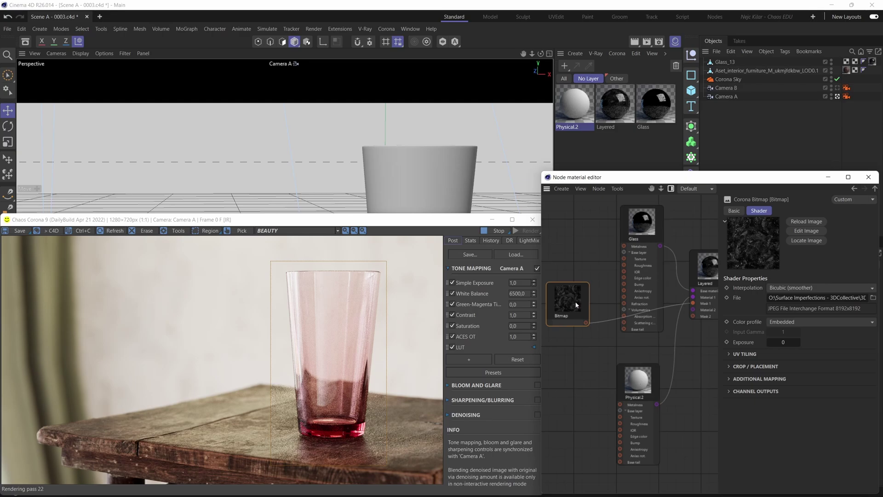
Step: Move the Bitmap node lower in the graph and add a Corona Color Correct shader above it
left_click_drag(576, 305, 582, 340)
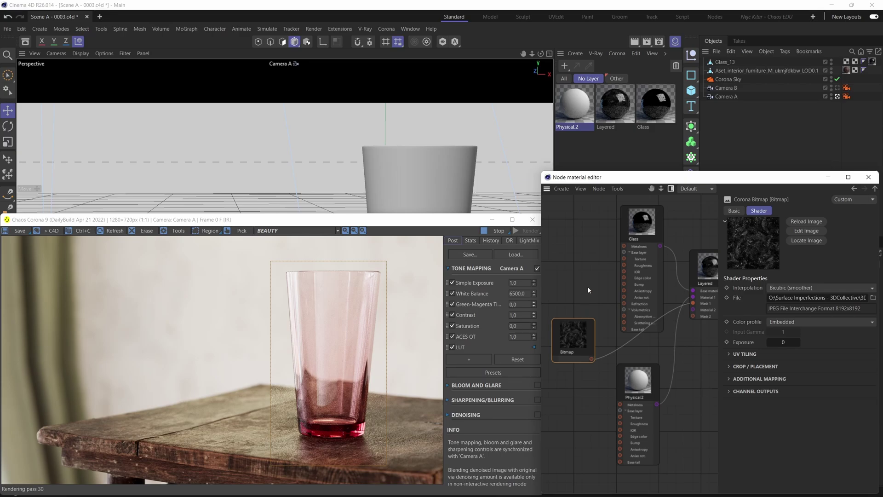
right_click(587, 263)
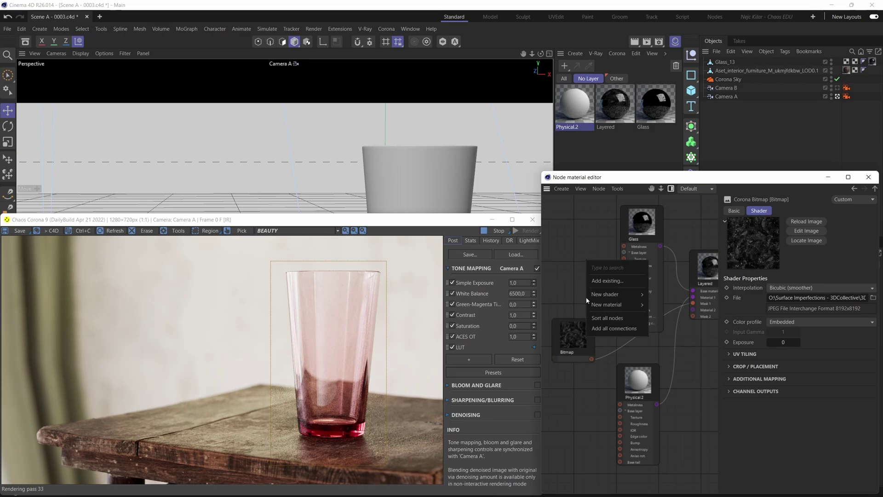
mouse_move(607, 295)
mouse_move(662, 429)
mouse_move(715, 433)
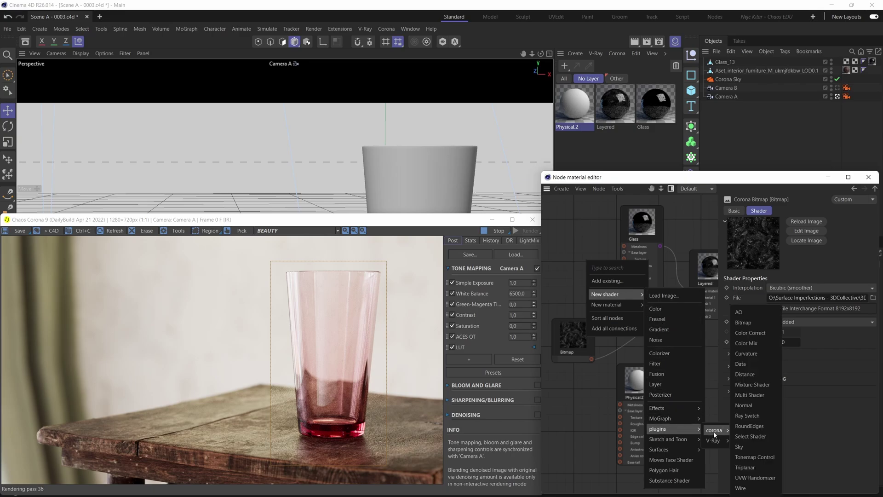
left_click(751, 332)
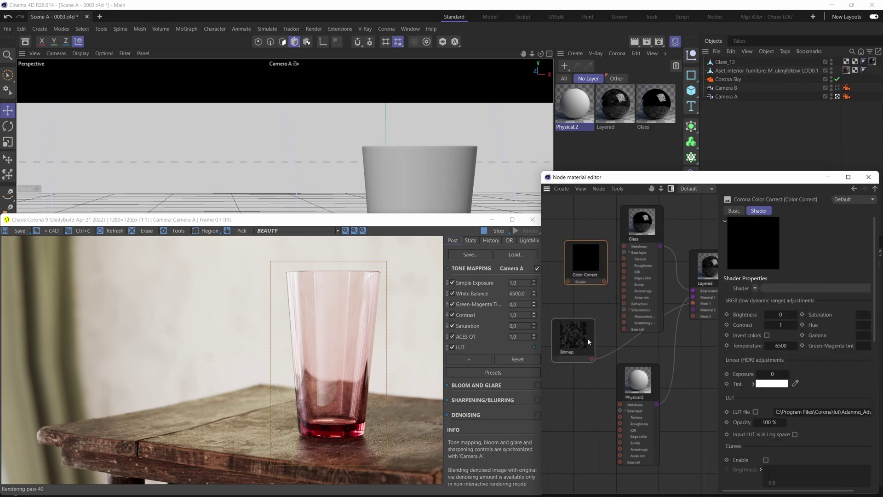
Step: Rearrange the Bitmap, Glass and Color Correct nodes and connect the Bitmap to the Color Correct node's Shader input
left_click_drag(589, 342, 548, 349)
left_click(641, 223)
left_click_drag(642, 223, 635, 188)
left_click_drag(600, 264, 583, 336)
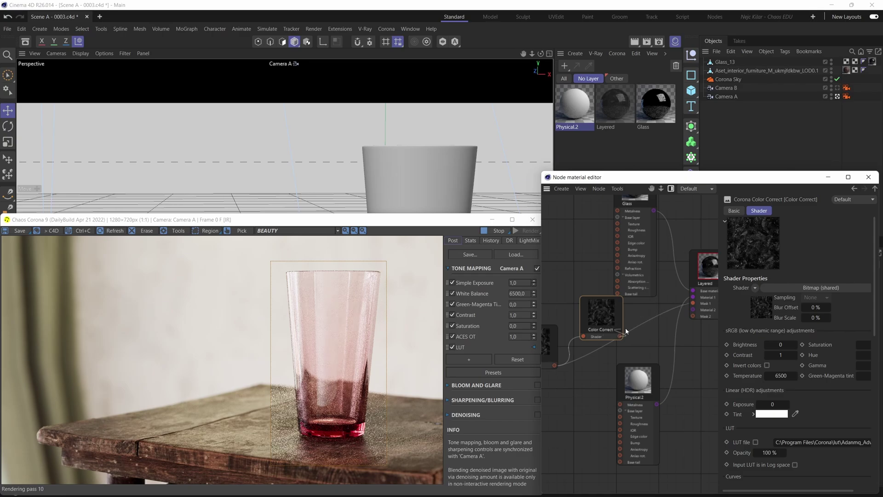
Step: Connect the Color Correct node to the Layered node's Mask 1 input and enable the Color Correct shader's curves
left_click_drag(626, 330, 693, 297)
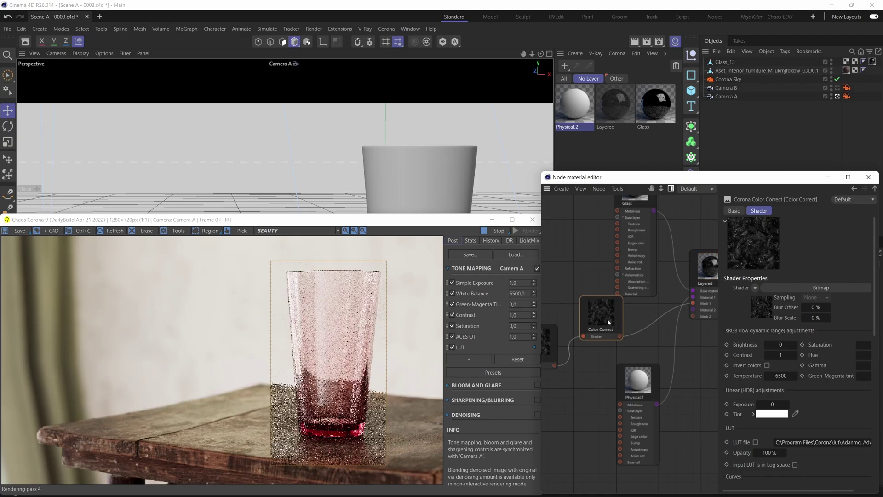
left_click_drag(608, 322, 625, 332)
scroll(833, 364, "down", 1)
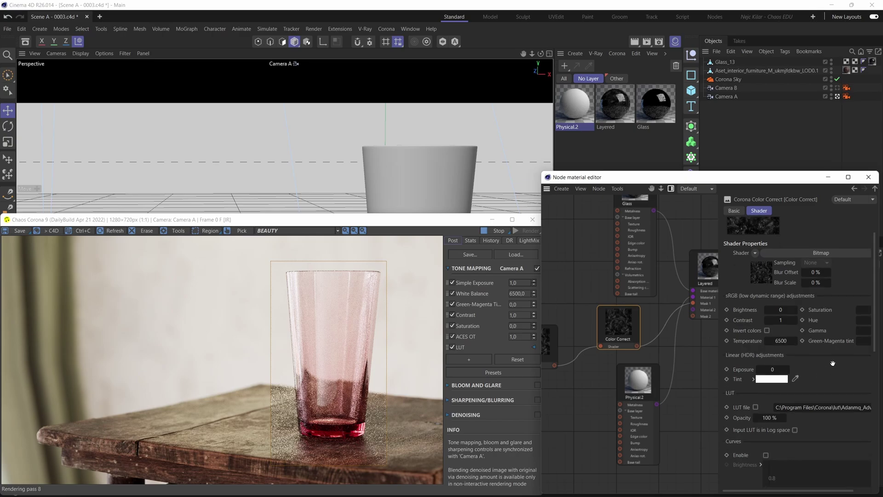
scroll(832, 363, "down", 3)
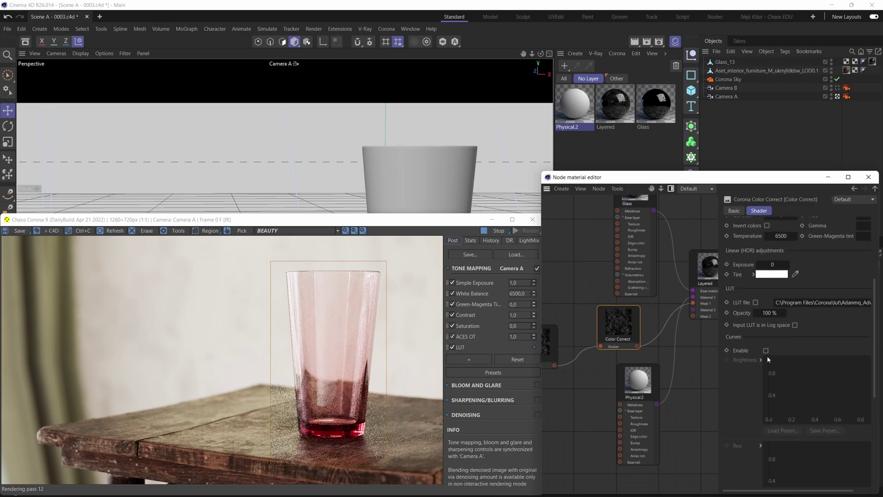
left_click(766, 350)
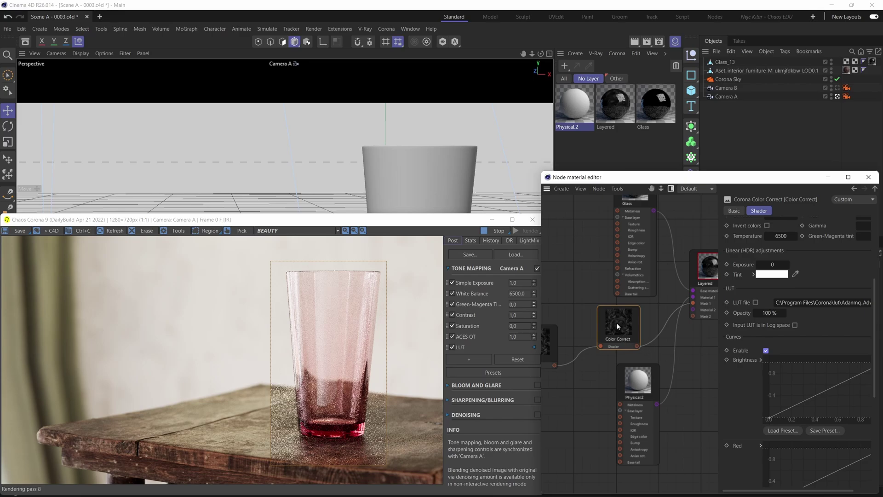
Step: Steepen the Color Correct Brightness curve by moving its white point to about 0.1 on the horizontal axis
scroll(617, 323, "up", 4)
middle_click_drag(633, 321, 630, 315)
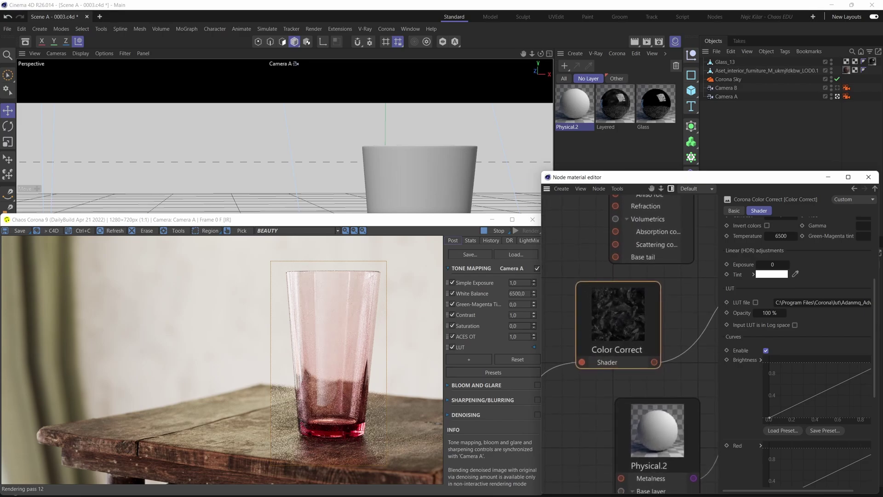
left_click_drag(797, 492, 815, 492)
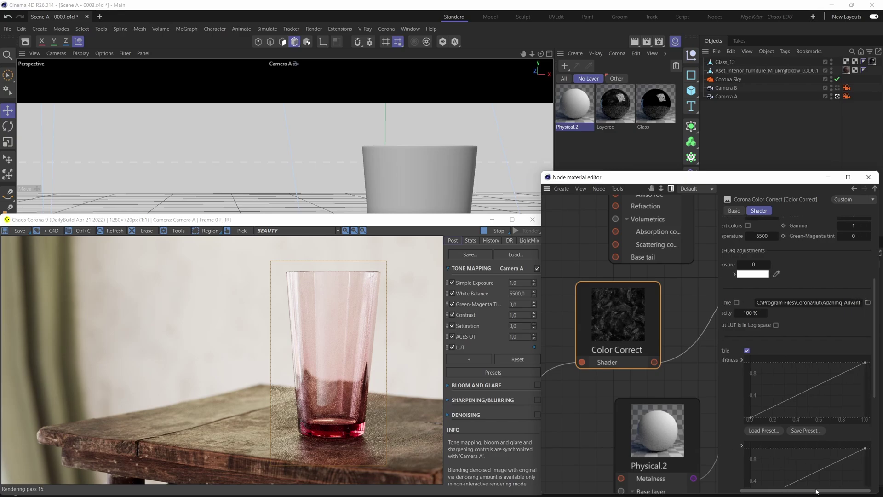
left_click_drag(866, 363, 761, 362)
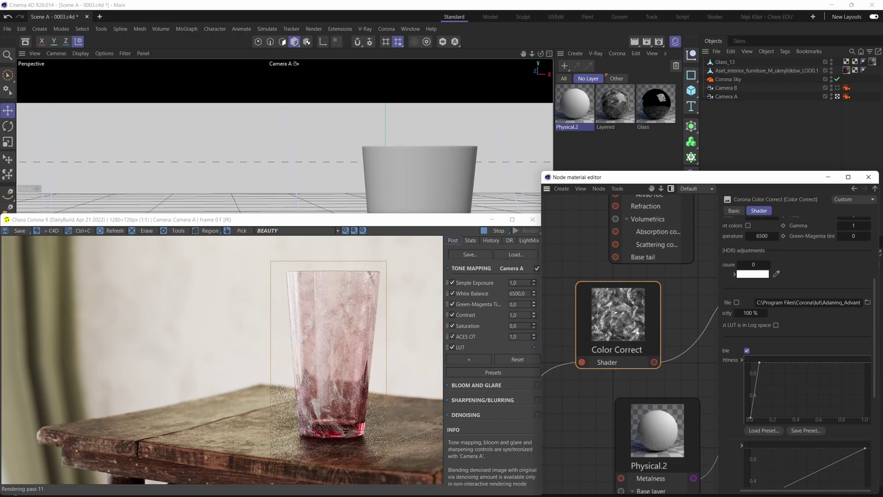
scroll(632, 334, "up", 2)
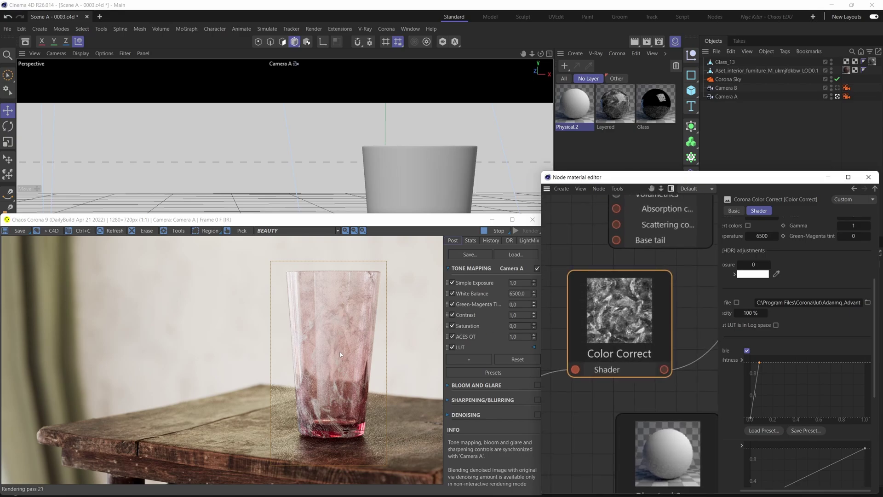
scroll(611, 343, "up", 1)
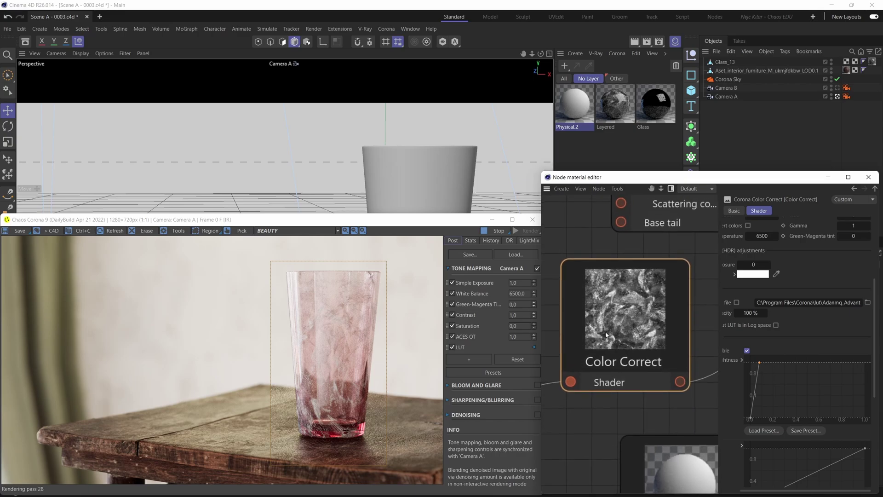
Step: Shift the Brightness curve's black point slightly inward along the horizontal axis to darken the mask's shadows
left_click_drag(751, 418, 754, 418)
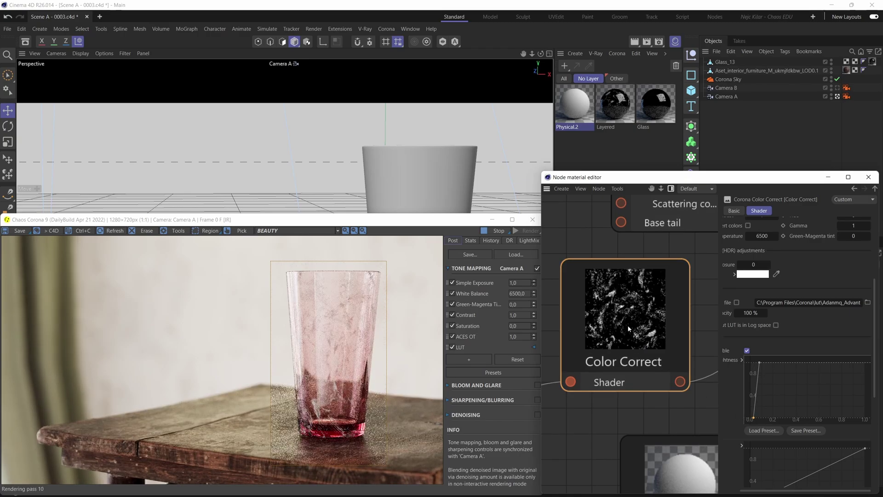
scroll(631, 314, "down", 1)
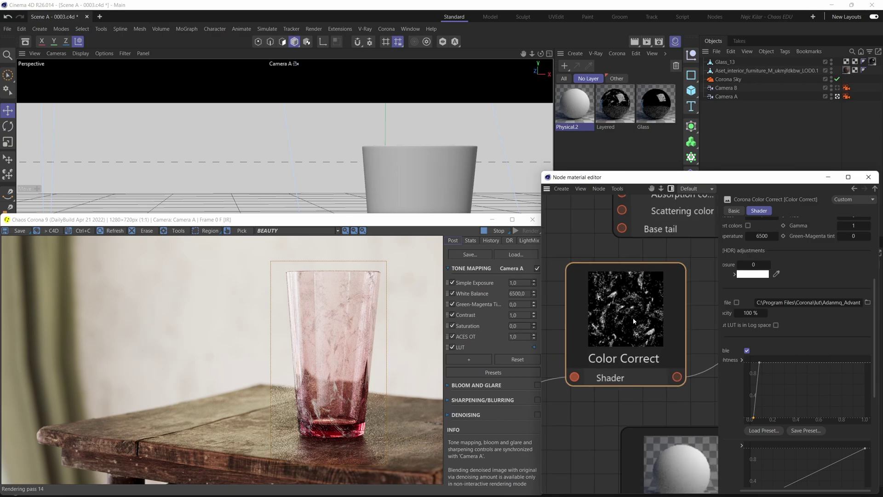
scroll(633, 327, "down", 3)
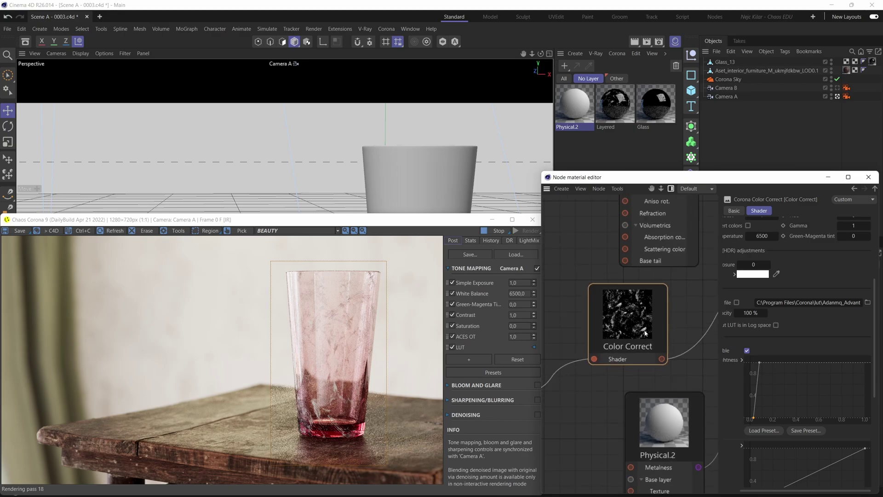
scroll(645, 331, "down", 4)
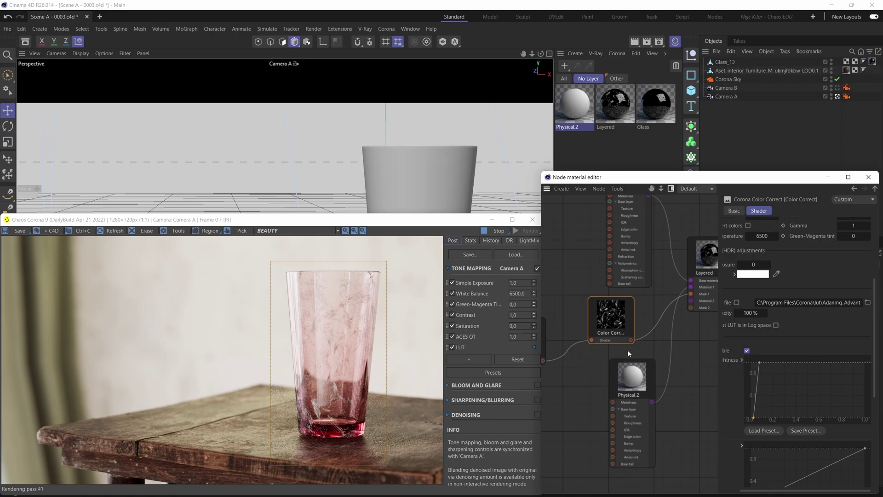
scroll(628, 353, "down", 1)
scroll(645, 346, "down", 1)
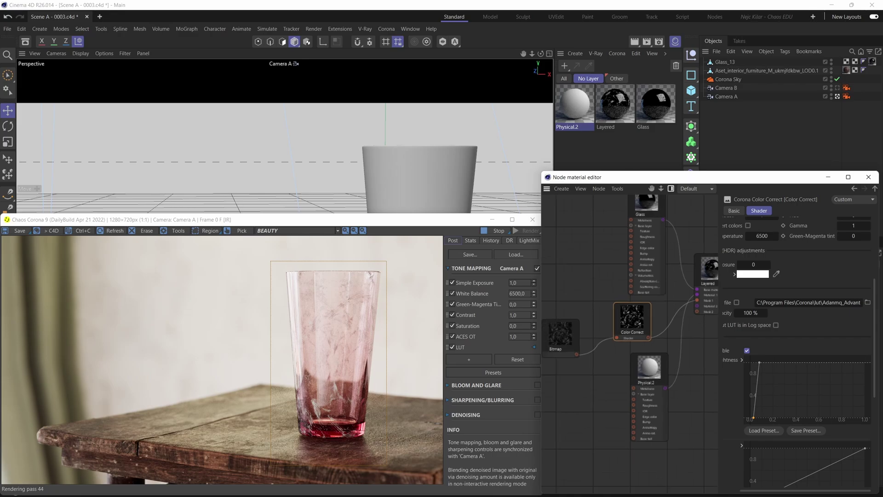
scroll(644, 346, "down", 3)
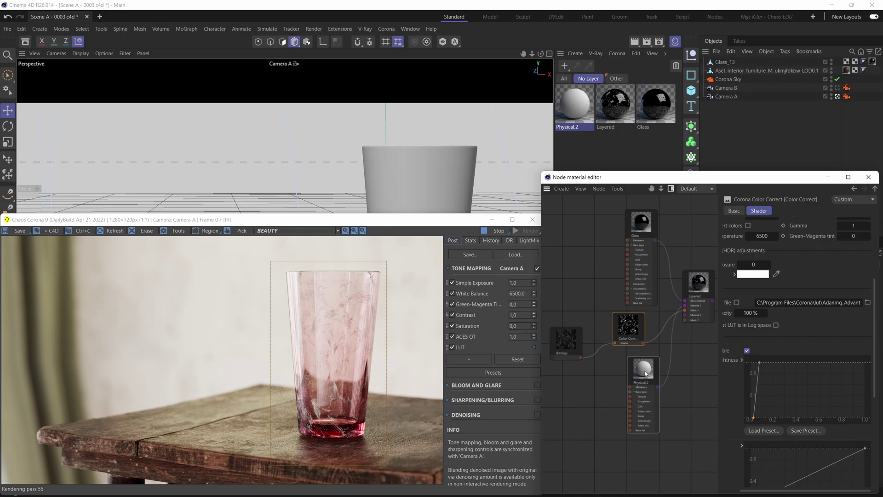
Step: Apply the Water preset to the Physical.2 material and disable its Volumetrics
left_click(644, 375)
scroll(648, 376, "up", 1)
middle_click_drag(649, 377, 646, 364)
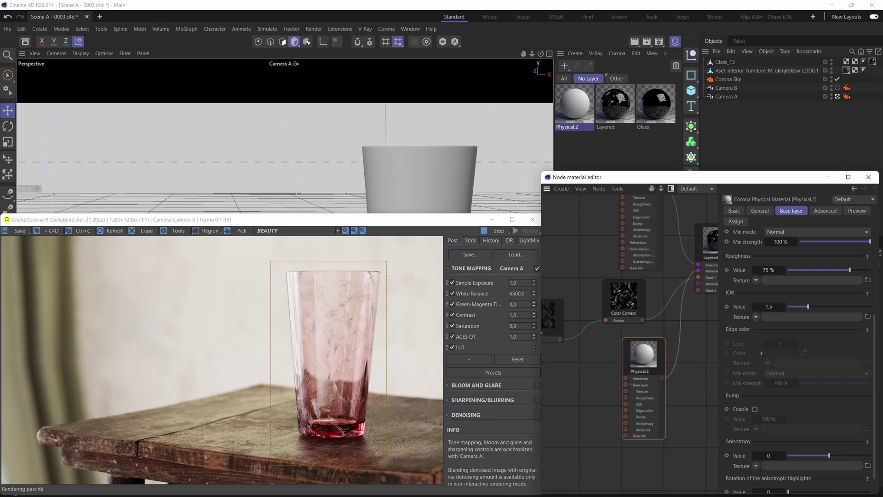
middle_click_drag(626, 350, 621, 348)
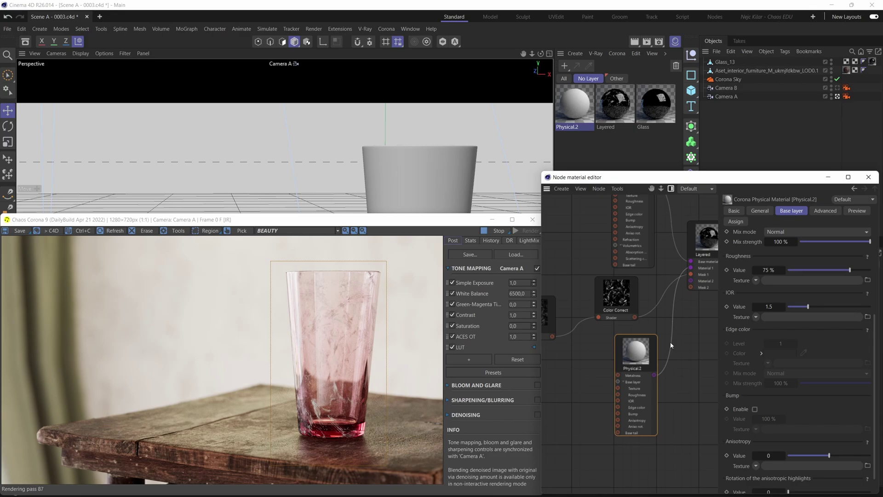
left_click(734, 211)
left_click(759, 211)
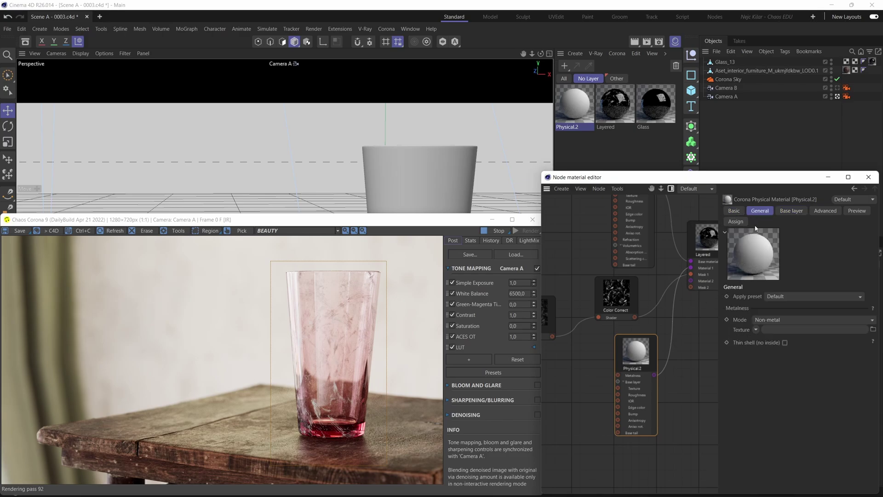
left_click(863, 298)
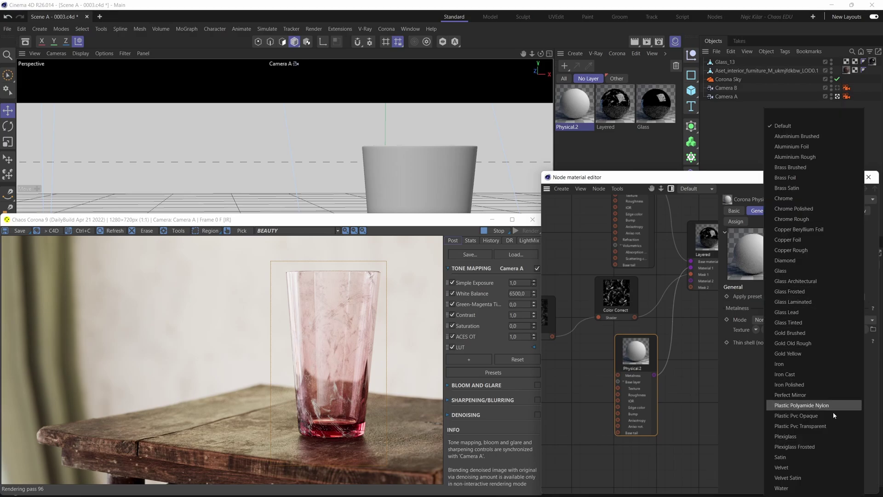
left_click(817, 488)
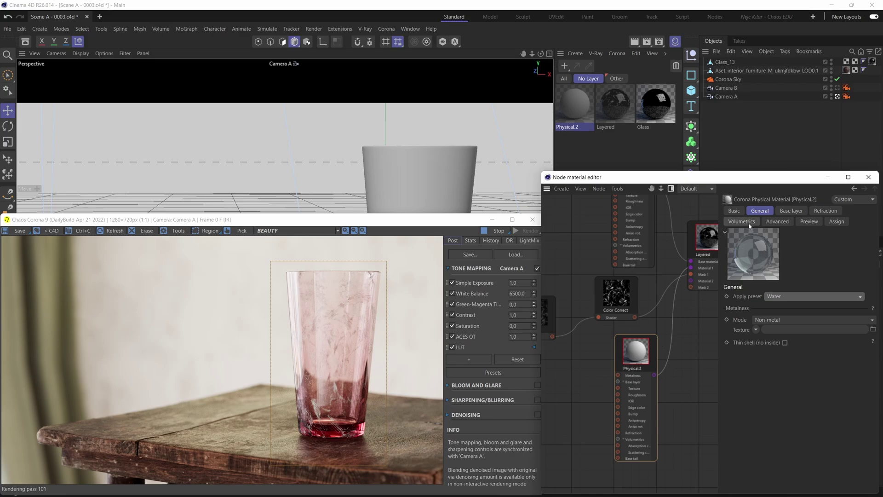
left_click(762, 265)
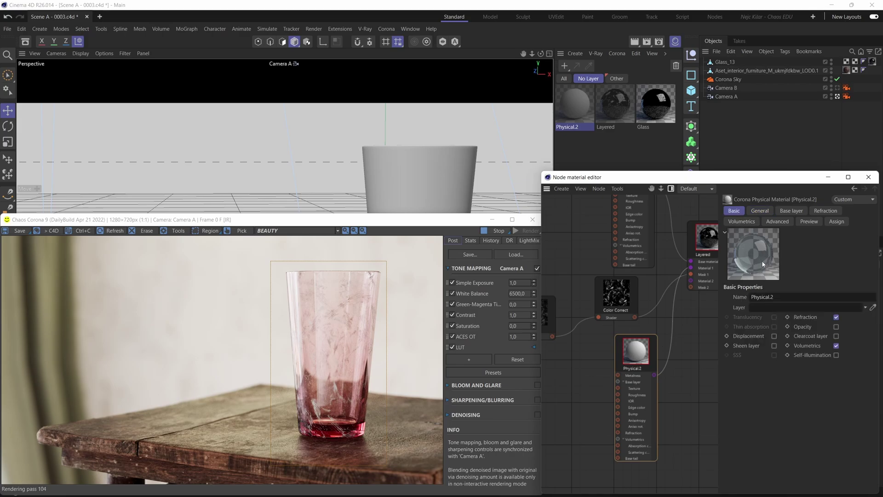
left_click(837, 345)
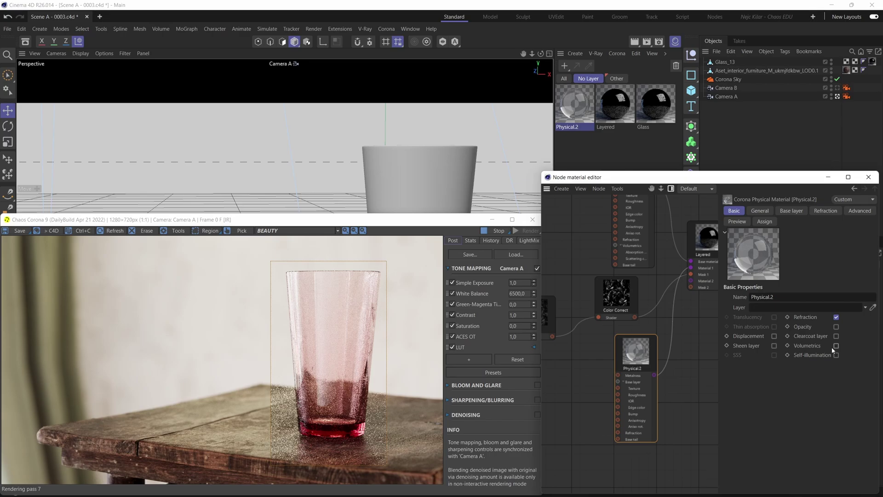
Step: Set the Physical.2 base layer roughness to 30 % and its IOR to 1.4
left_click(792, 212)
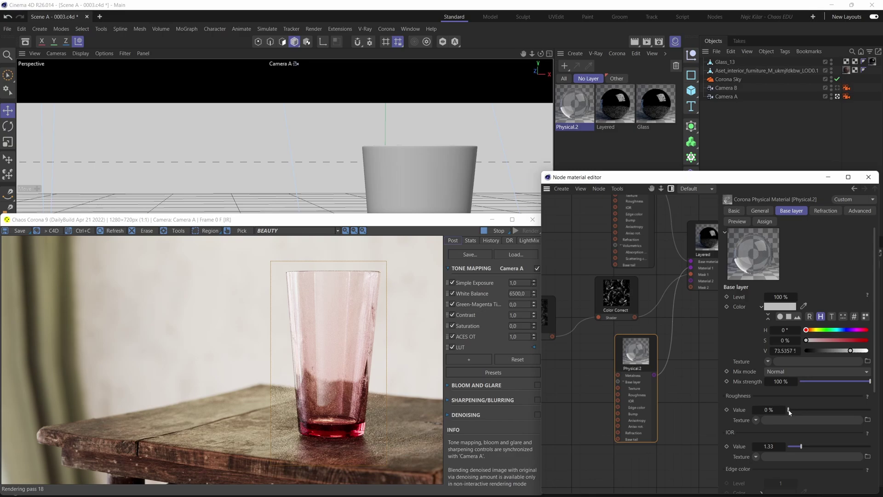
left_click_drag(789, 411, 813, 414)
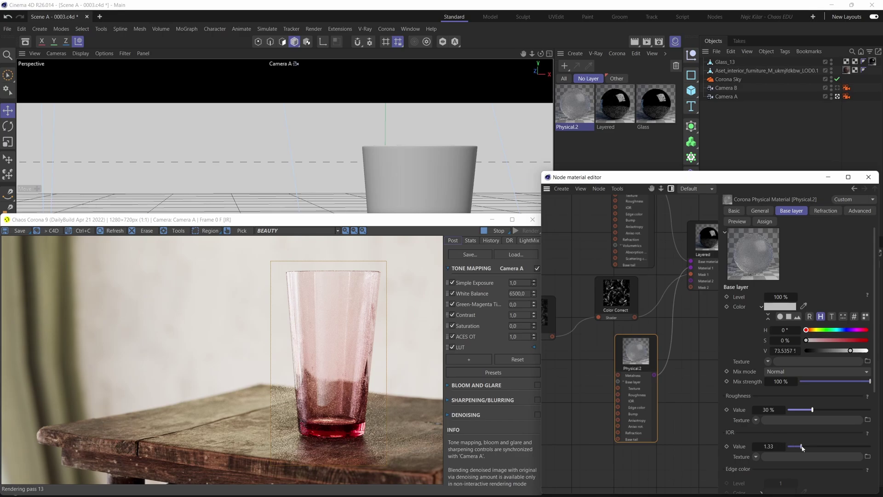
left_click_drag(803, 448, 804, 447)
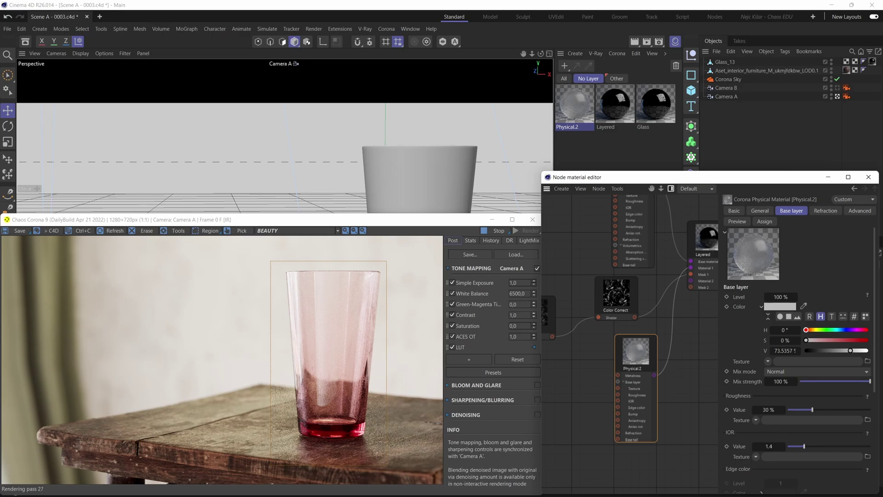
Step: Duplicate the Color Correct node for the second Bitmap and set the copy's Brightness to -0.68
key("h")
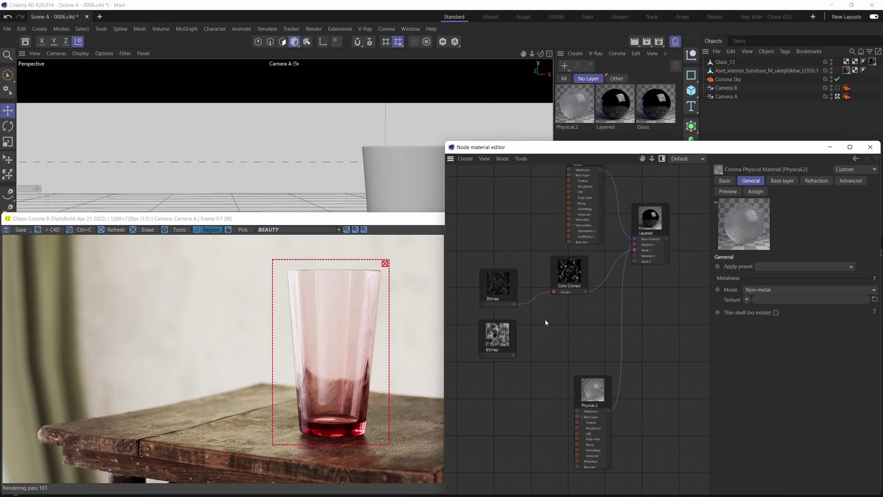
scroll(528, 335, "up", 2)
left_click(509, 330)
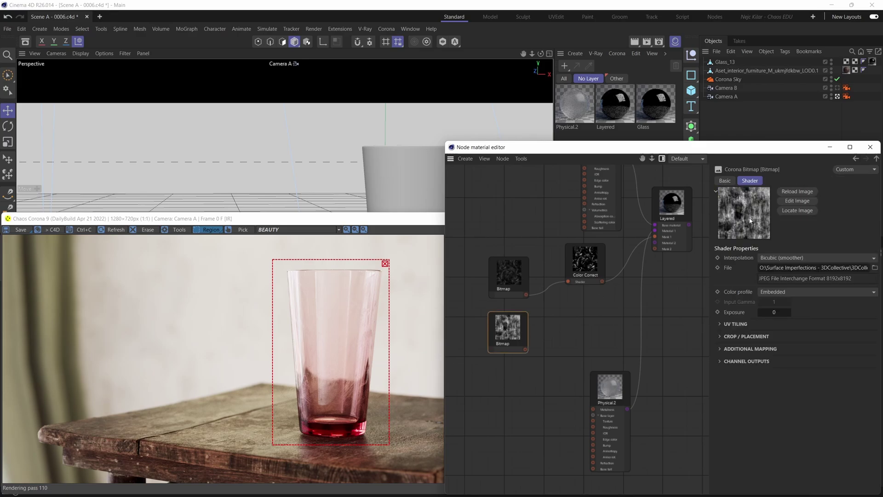
left_click(587, 272)
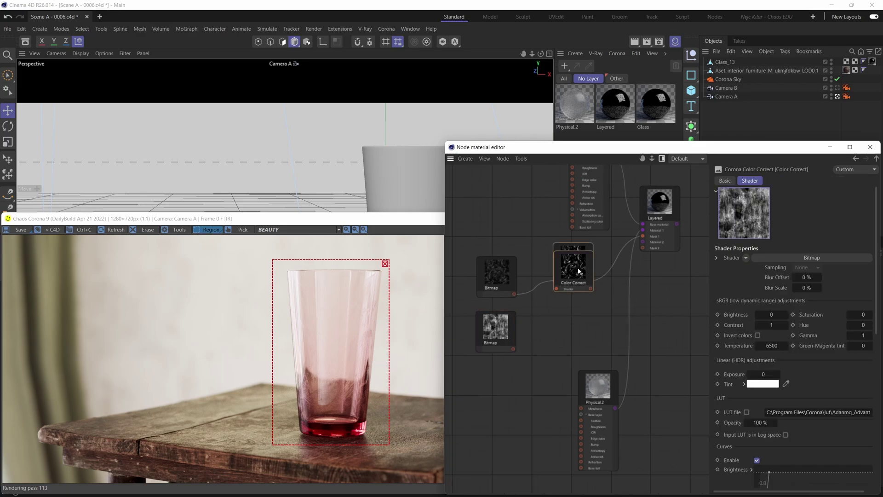
left_click_drag(586, 272, 557, 342, "ctrl")
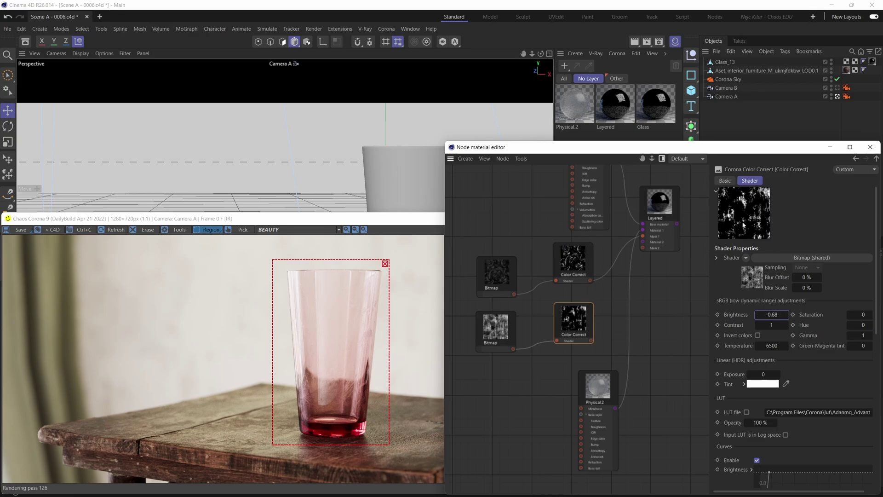
Step: Connect the second Color Correct node to the Layered node's Mask 1 input in place of the first one
middle_click_drag(647, 280, 628, 286)
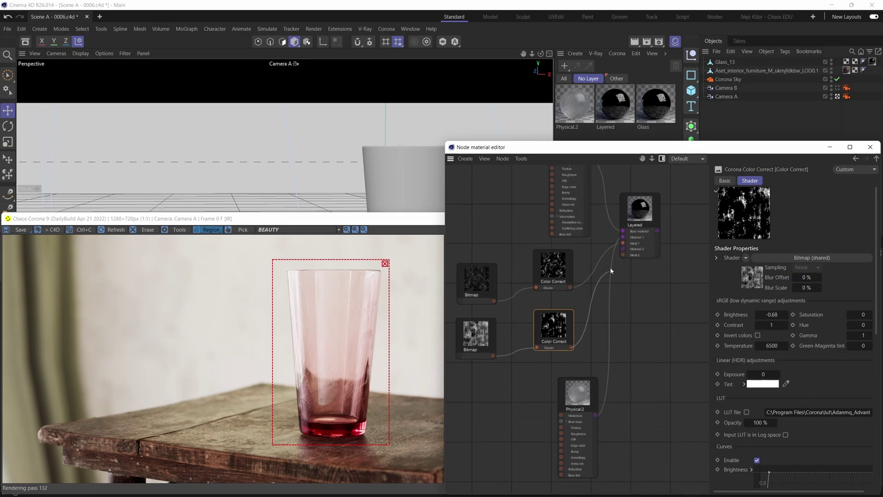
left_click_drag(624, 244, 624, 244)
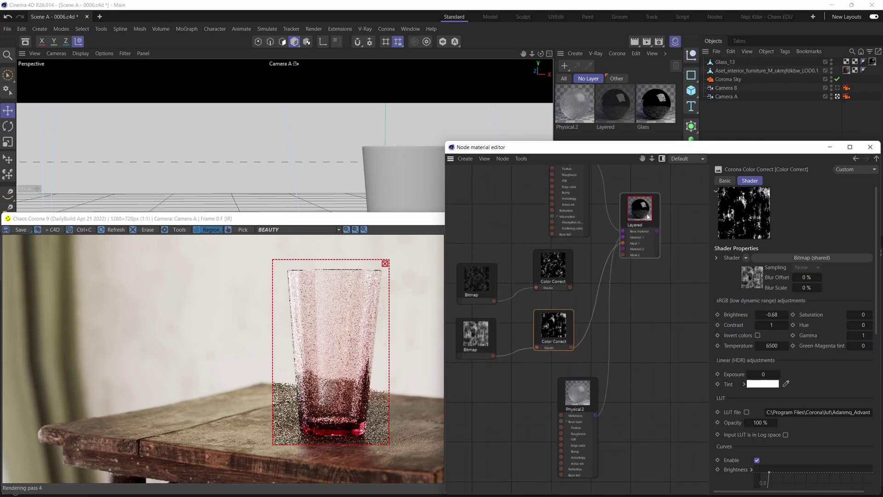
middle_click_drag(604, 305, 615, 298)
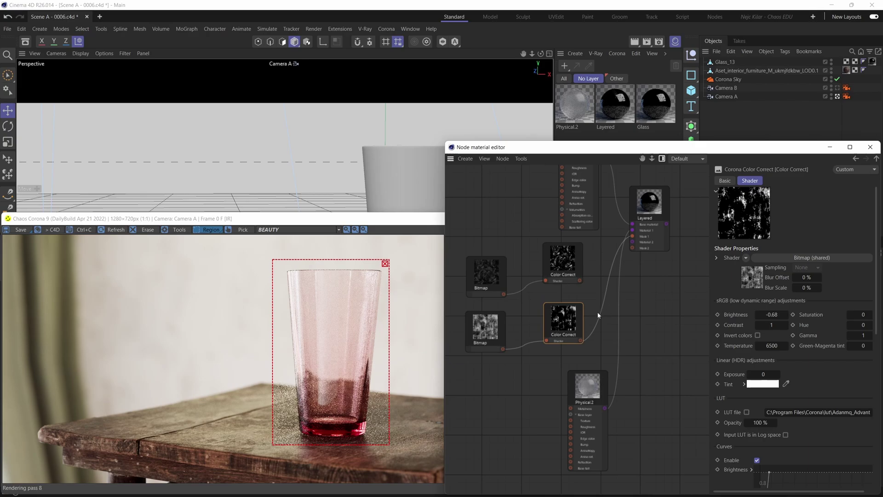
Step: Apply the Default preset to the Physical.2 material in place of its water-like settings
scroll(598, 301, "down", 3)
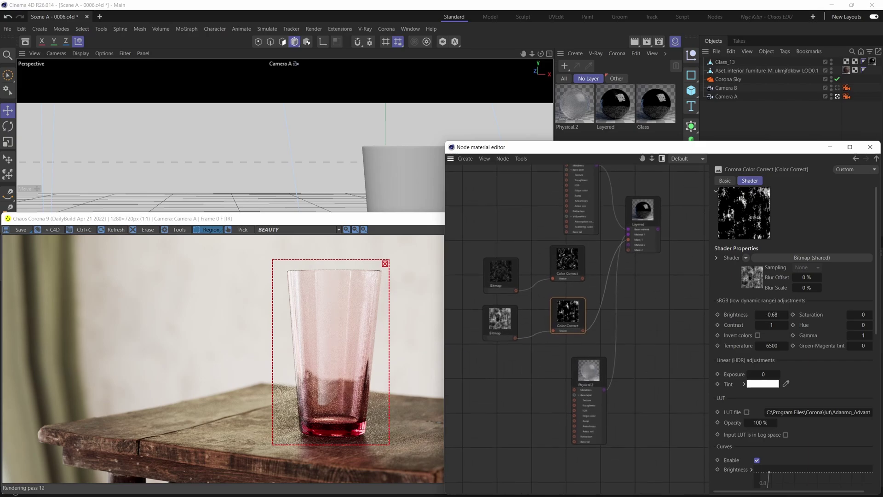
left_click(586, 374)
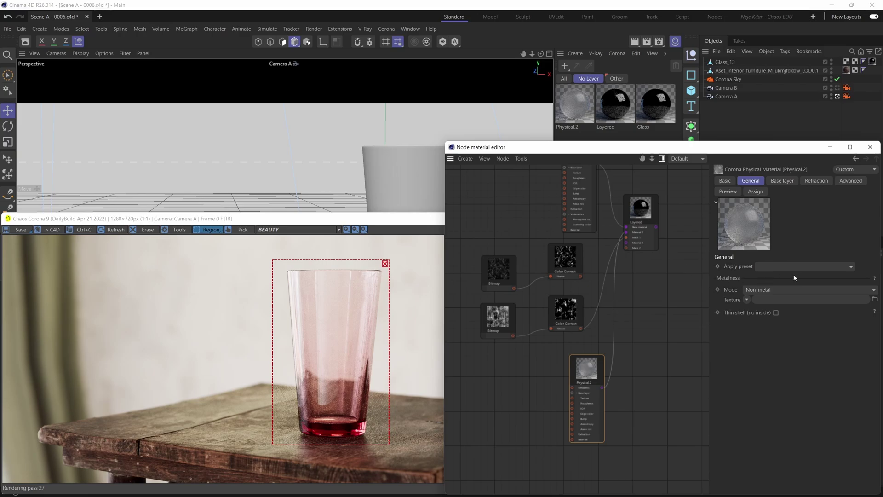
left_click(850, 268)
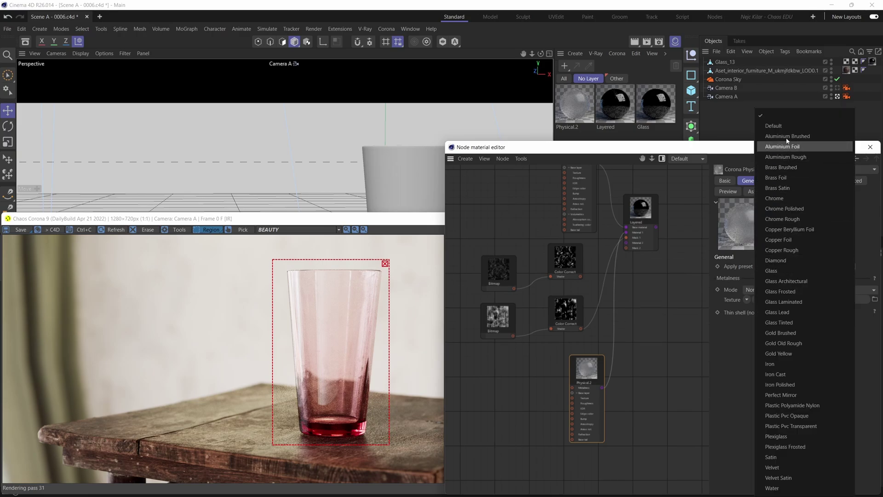
left_click(774, 130)
left_click(474, 286)
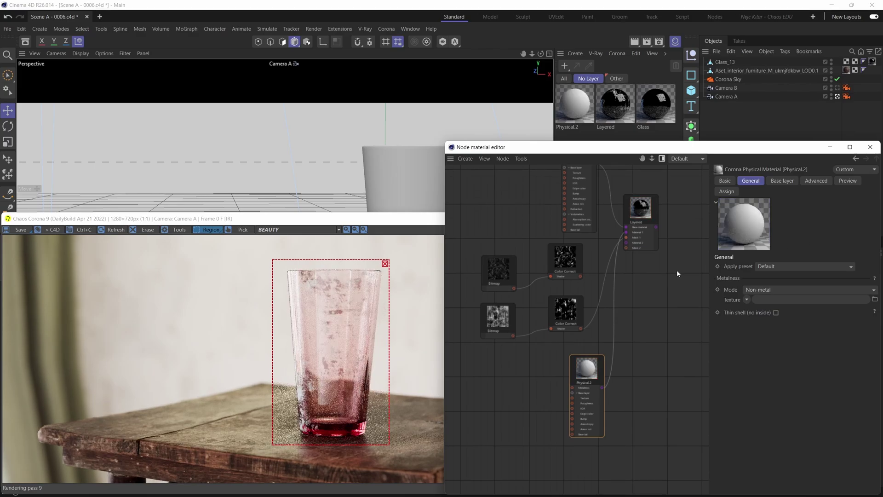
Step: Set the Physical.2 base layer color to brown with H 31°, S 60 % and V 30 %, and minimize the node material editor
left_click(781, 182)
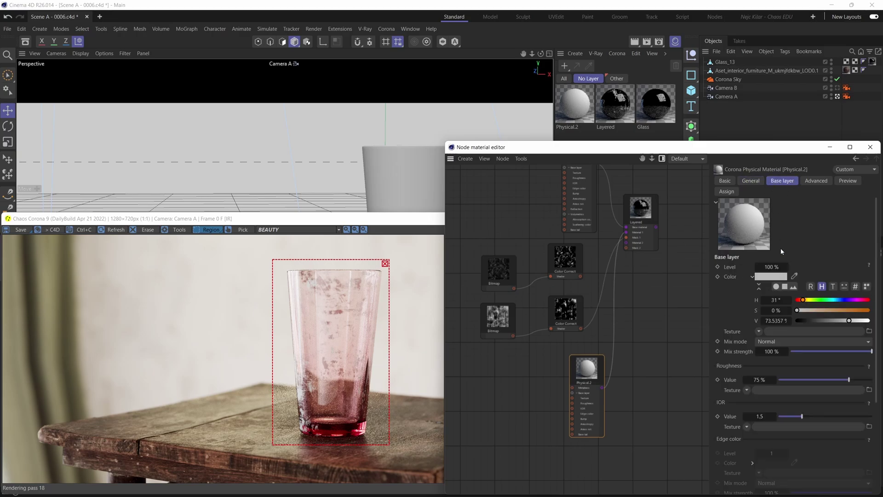
left_click_drag(797, 311, 819, 321)
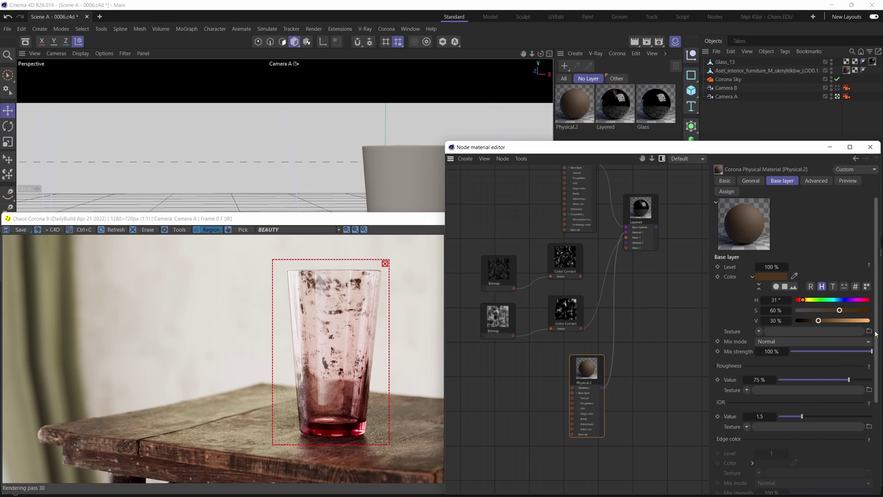
scroll(879, 380, "down", 3)
scroll(878, 380, "down", 2)
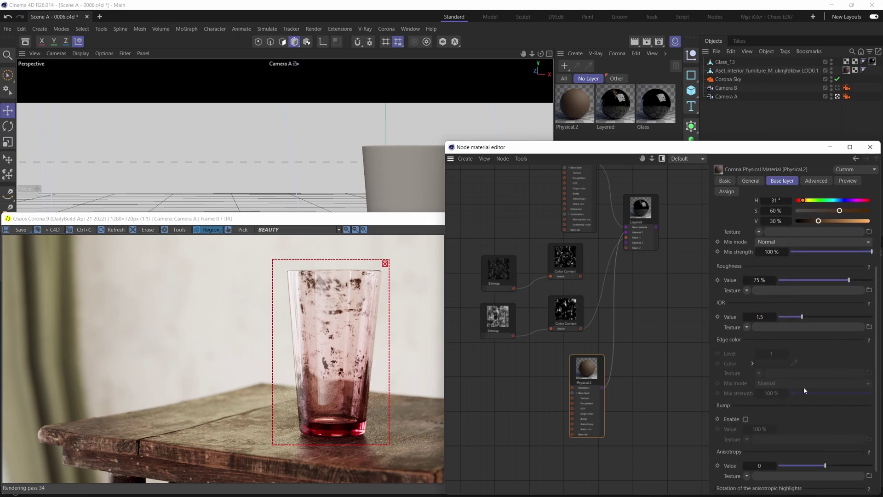
scroll(806, 239, "up", 5)
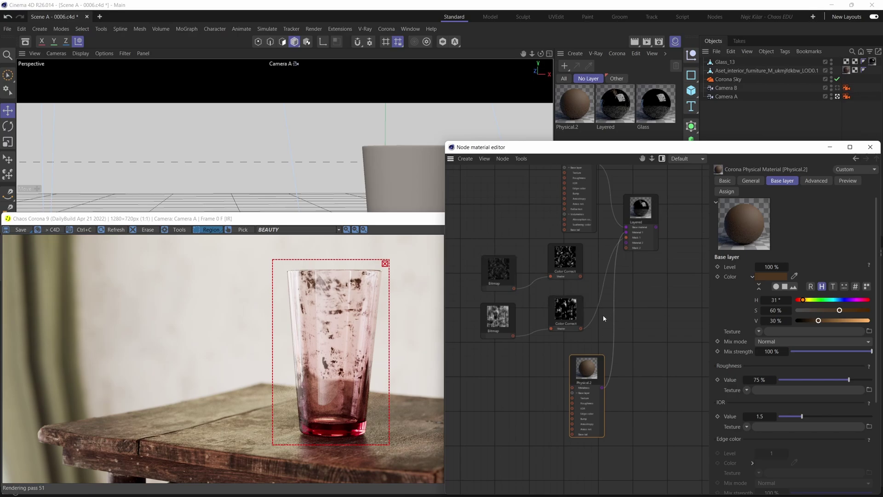
middle_click_drag(608, 300, 612, 341)
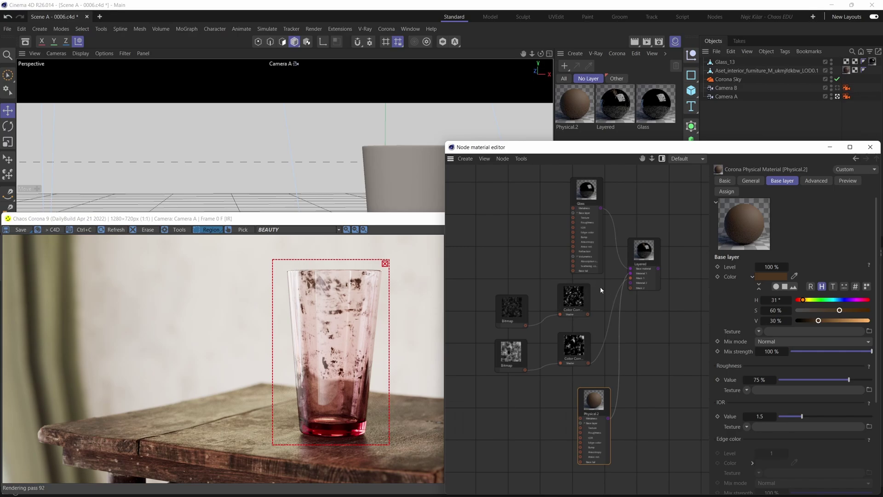
left_click(830, 147)
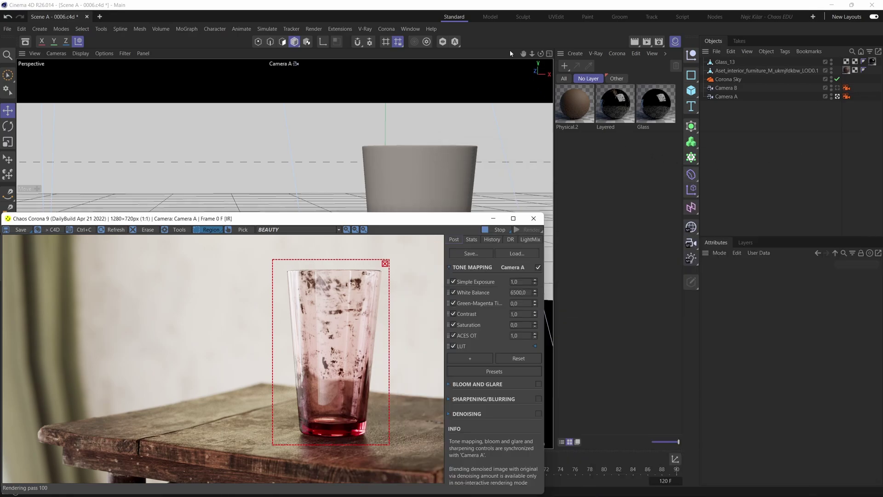
Step: Select the Glass_13 object and loop-select the ring of polygons around its top rim in polygon mode
left_click_drag(506, 62, 358, 137, "alt")
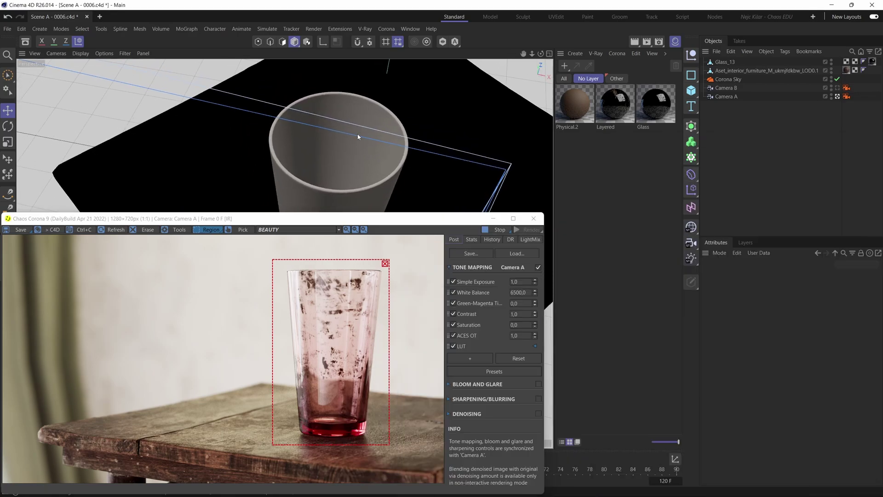
left_click(302, 102)
key("Return")
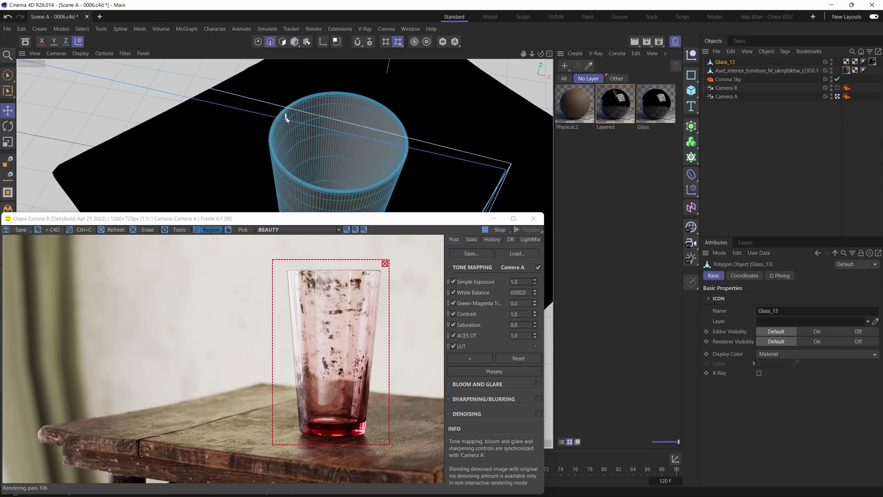
scroll(281, 117, "up", 3)
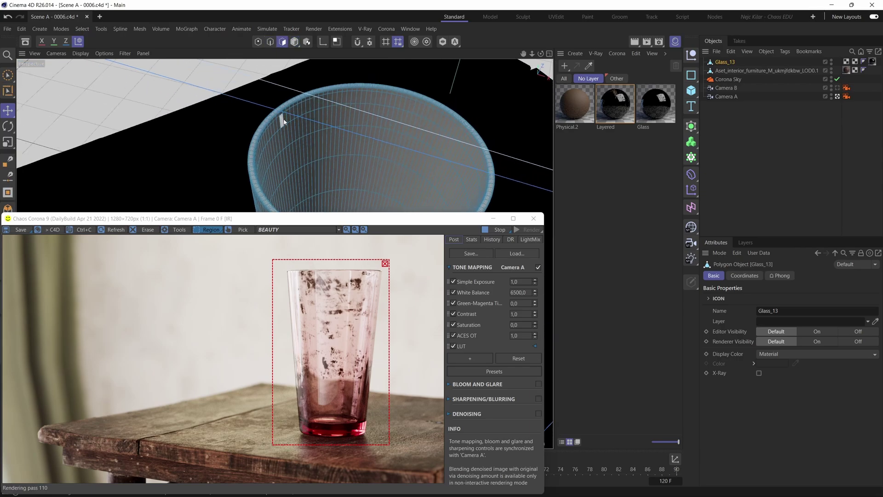
key("u")
key("l")
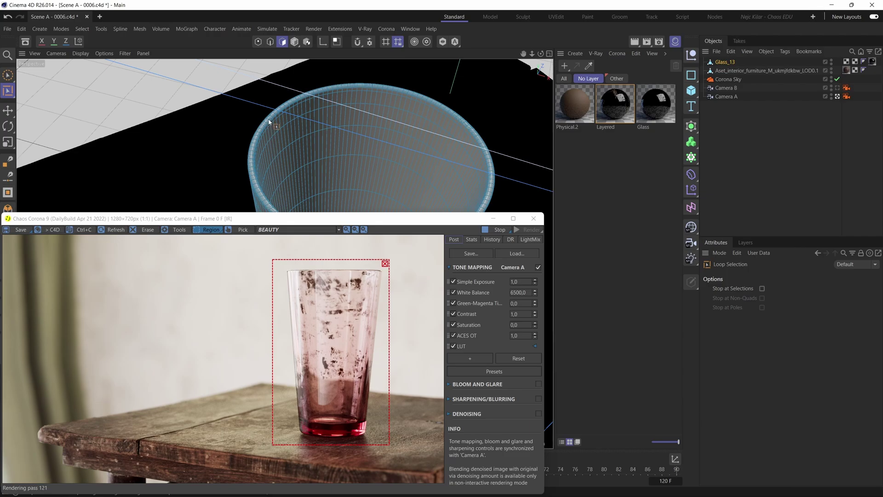
left_click(269, 122)
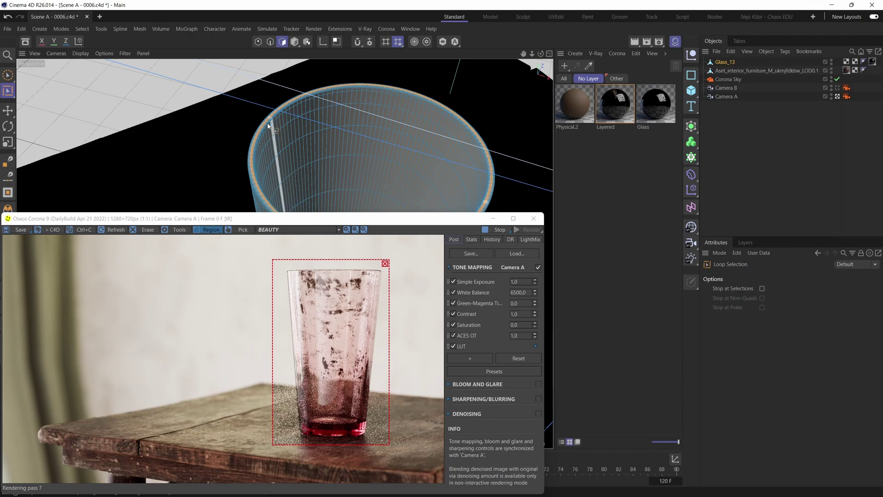
Step: Use Fill Selection to select all interior polygons of the glass inside the rim loop
left_click(83, 29)
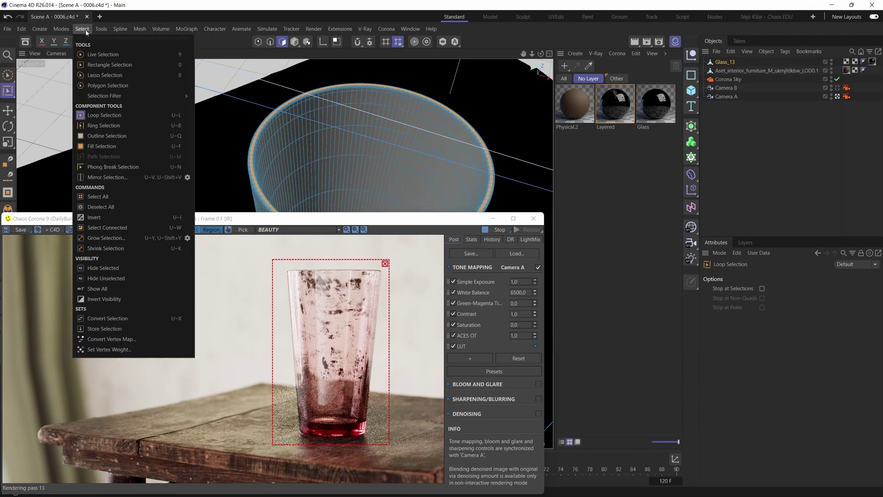
left_click(102, 147)
left_click(346, 168)
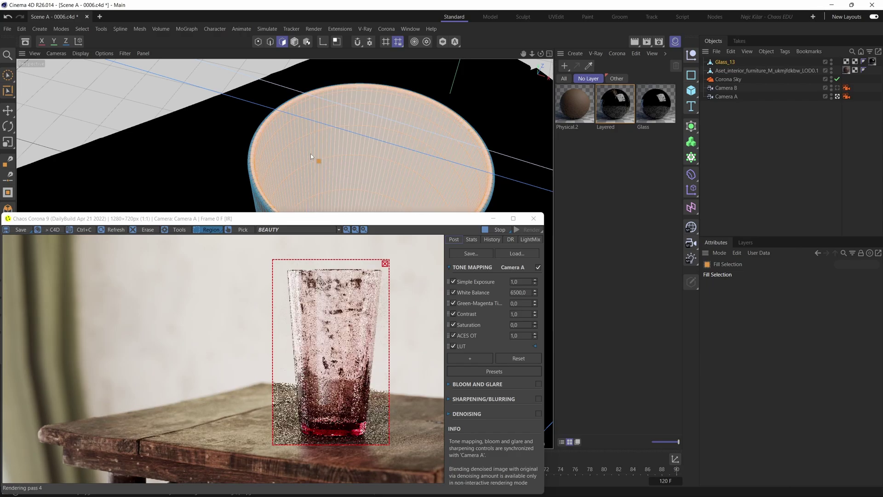
left_click_drag(311, 153, 338, 186, "alt")
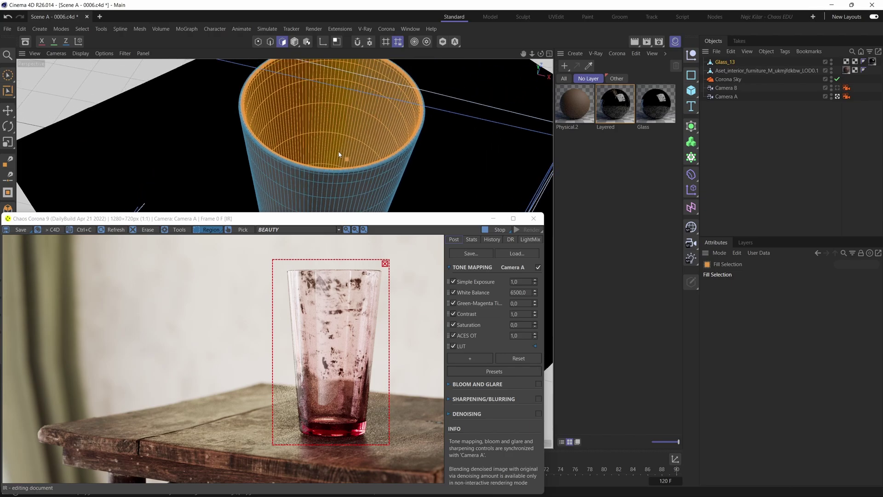
left_click_drag(335, 147, 354, 141, "alt")
Step: Store the selected interior polygons of the glass as a polygon selection tag and deselect the object
left_click(410, 115)
left_click(82, 29)
left_click(105, 328)
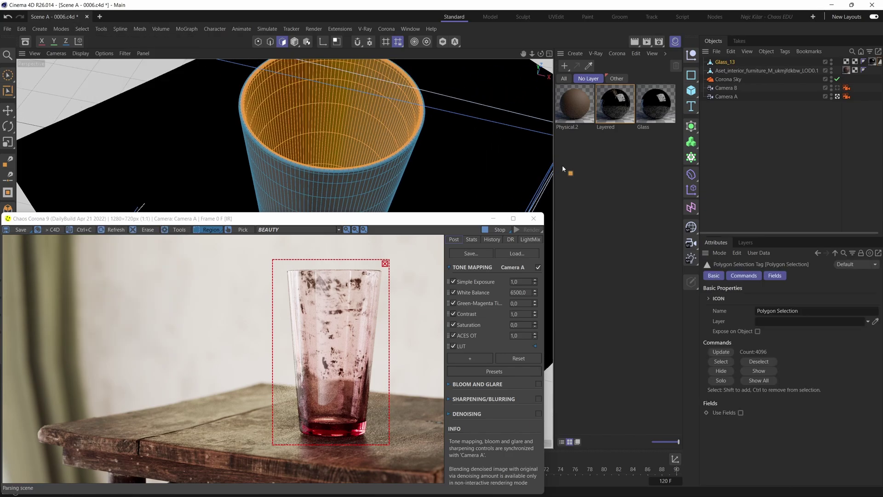
left_click(791, 165)
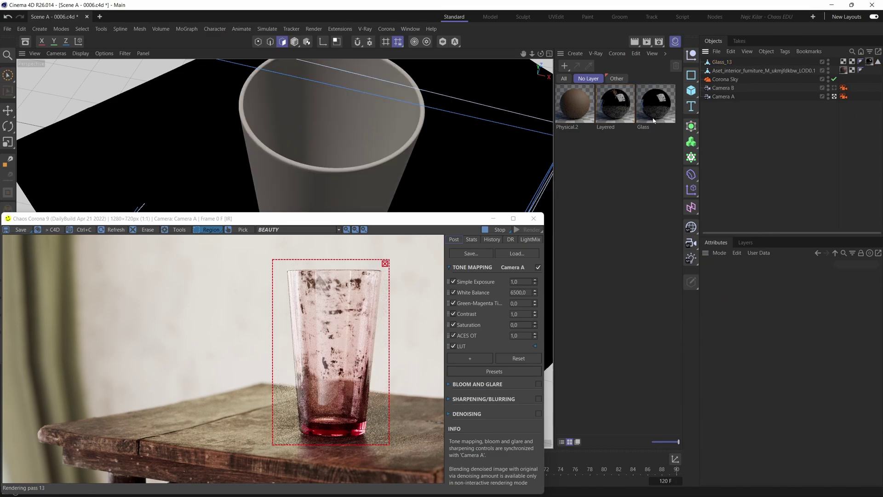
Step: Assign the Glass material to Glass_13 as an additional material tag and restrict it to the stored polygon selection
key("e")
left_click_drag(662, 102, 725, 65)
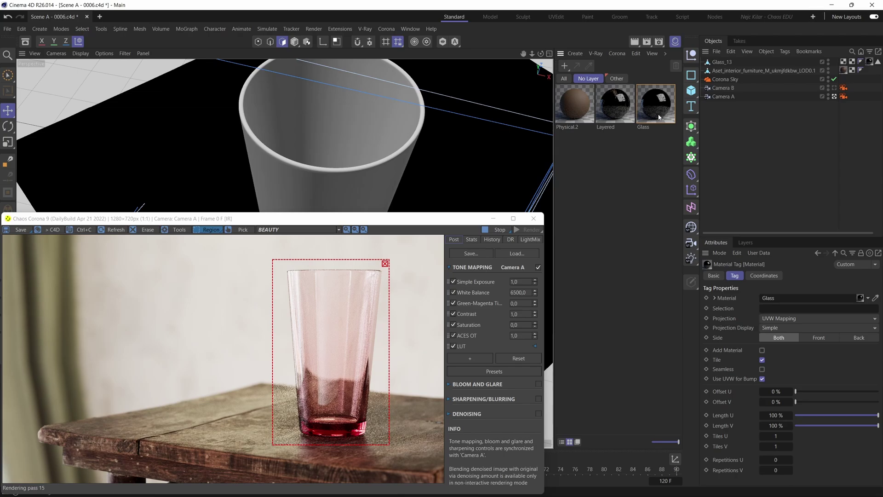
left_click_drag(779, 231, 864, 98)
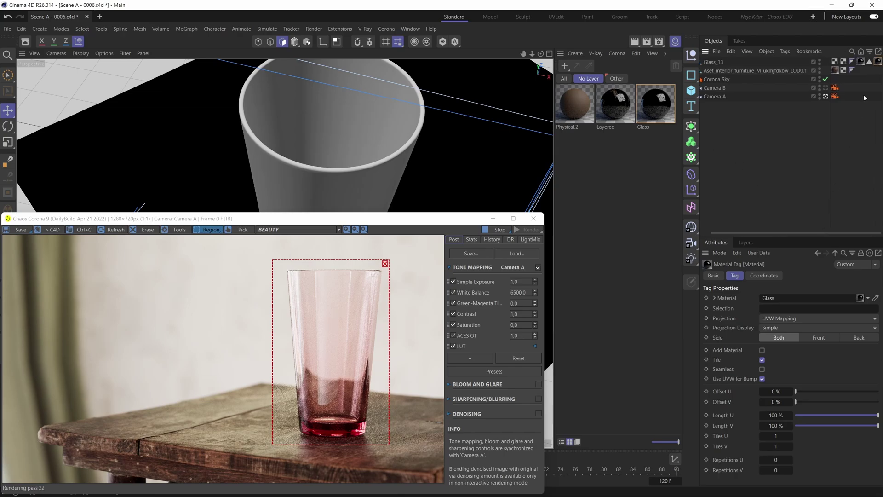
left_click_drag(869, 64, 782, 309)
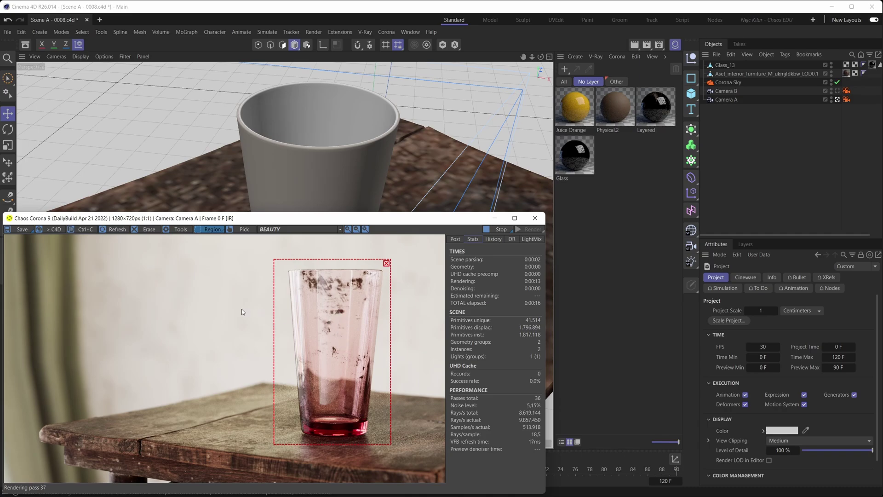
Step: Loop-select a horizontal edge ring on the inner wall of Glass_13 at the intended liquid height
left_click_drag(312, 144, 301, 148, "alt")
left_click(302, 138)
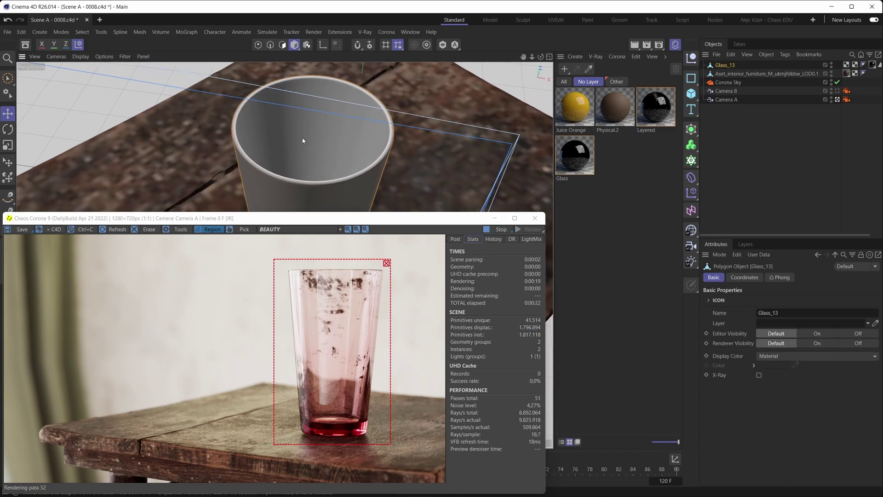
key("Return")
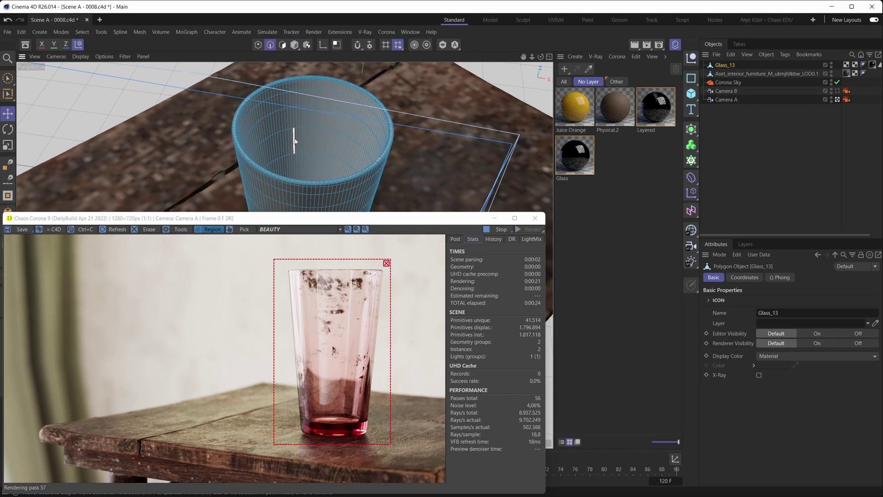
key("u")
key("l")
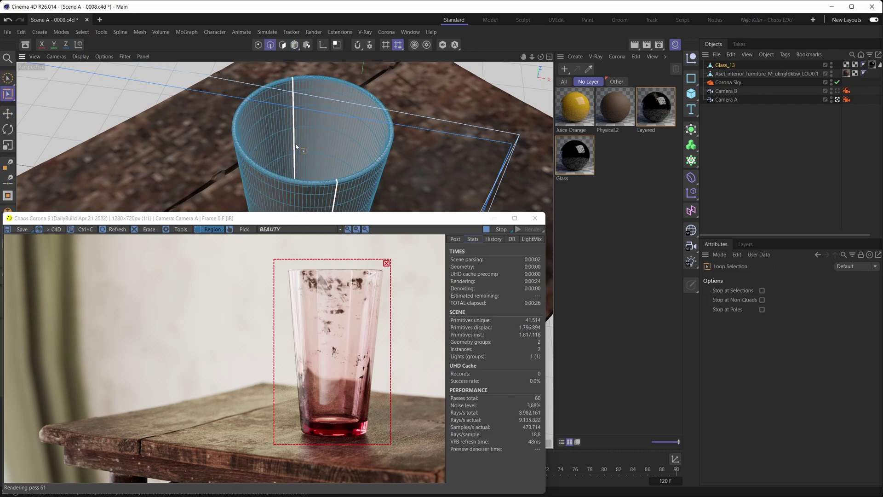
left_click(304, 155)
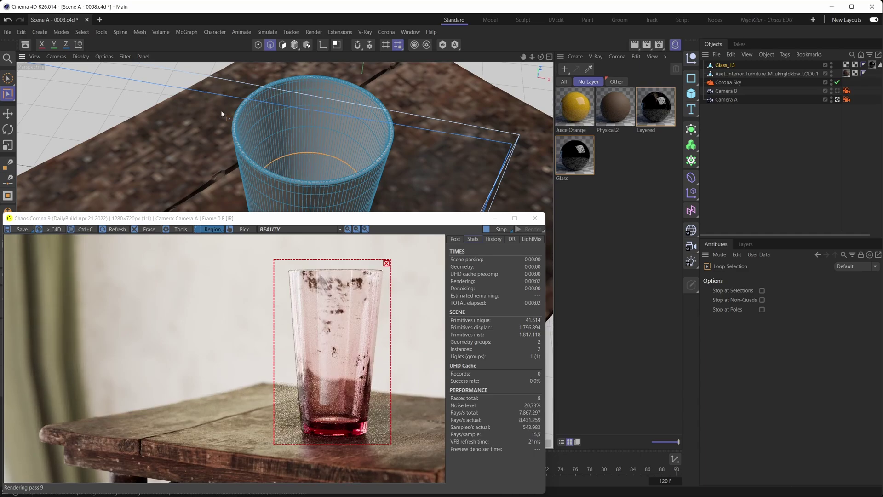
Step: Fill-select the inner glass polygons below the edge loop and split them off into a separate object
left_click(82, 32)
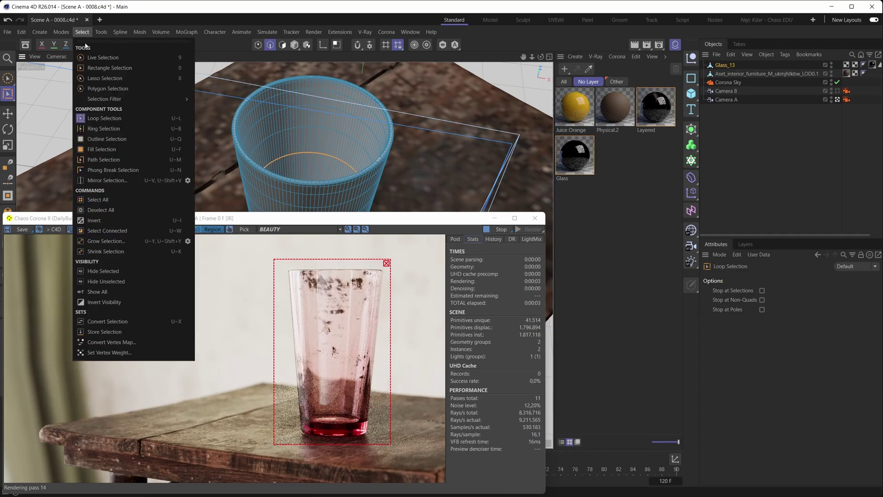
left_click(104, 150)
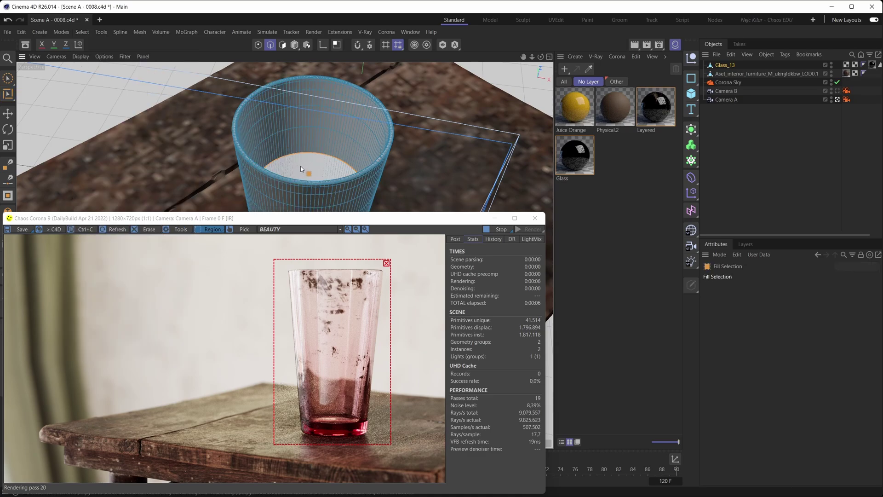
left_click(308, 169)
left_click_drag(307, 169, 308, 148, "alt")
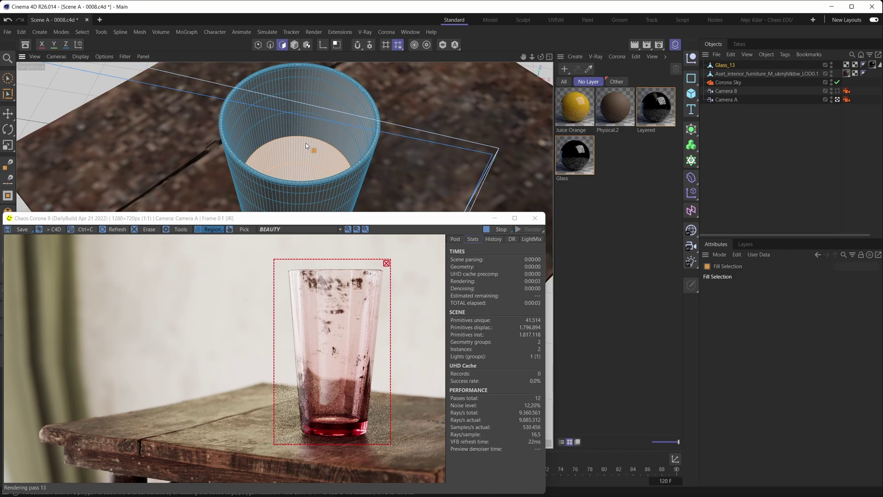
right_click(412, 132)
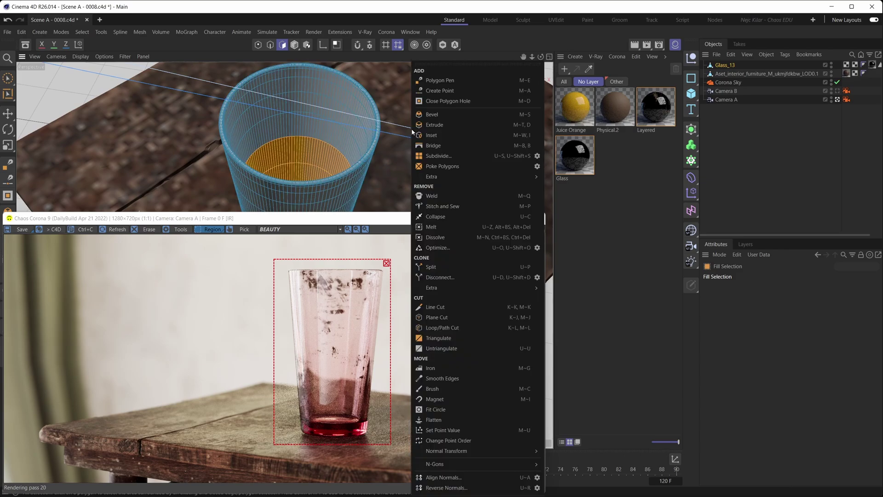
left_click(436, 269)
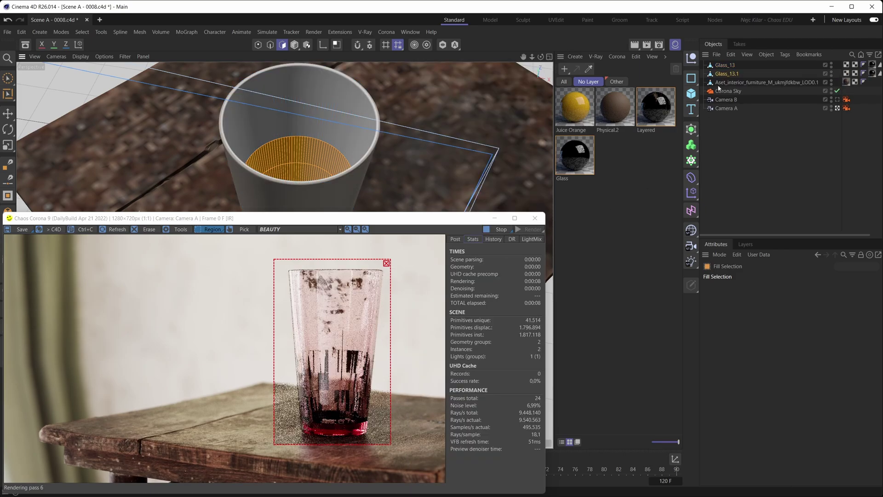
Step: Remove the Layered and Glass material tags and the polygon selection tag from the split-off object and rename it Liquid
left_click(860, 73)
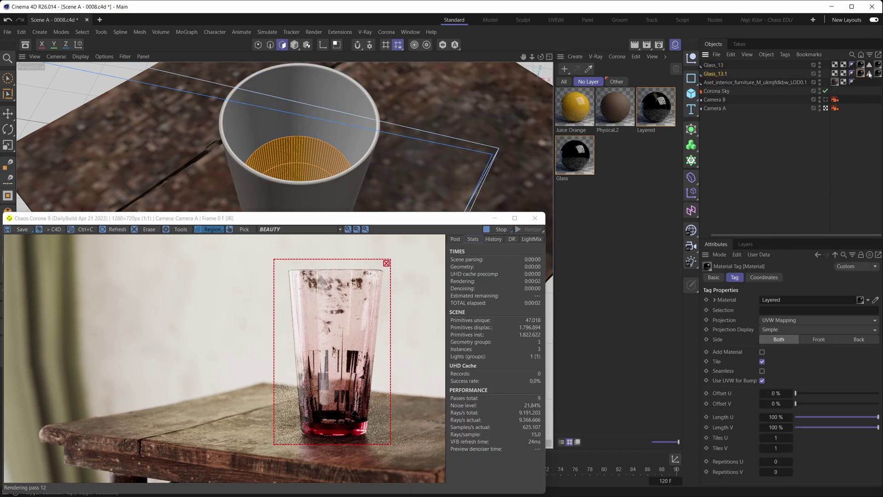
left_click(878, 74, "shift")
double_click(728, 74)
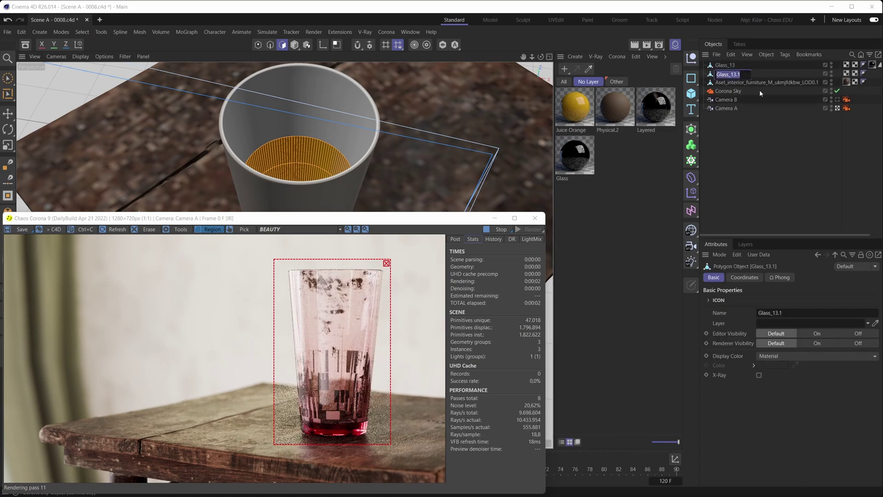
type("Liquid")
key("Return")
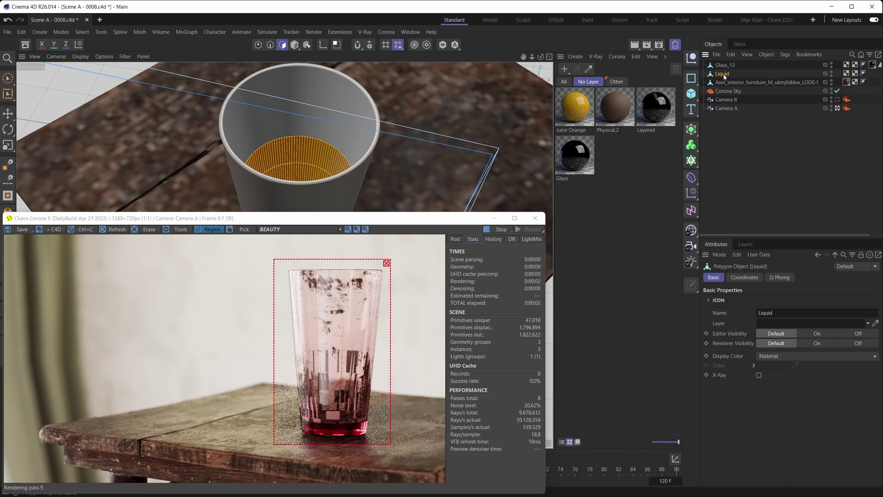
Step: Solo the Liquid object and close its open top with Close Polygon Hole using the Grid polygon type
mouse_move(302, 138)
left_mouse_down("alt")
mouse_move(300, 153)
mouse_move(228, 135)
mouse_move(290, 138)
left_mouse_up("alt")
left_click(443, 45)
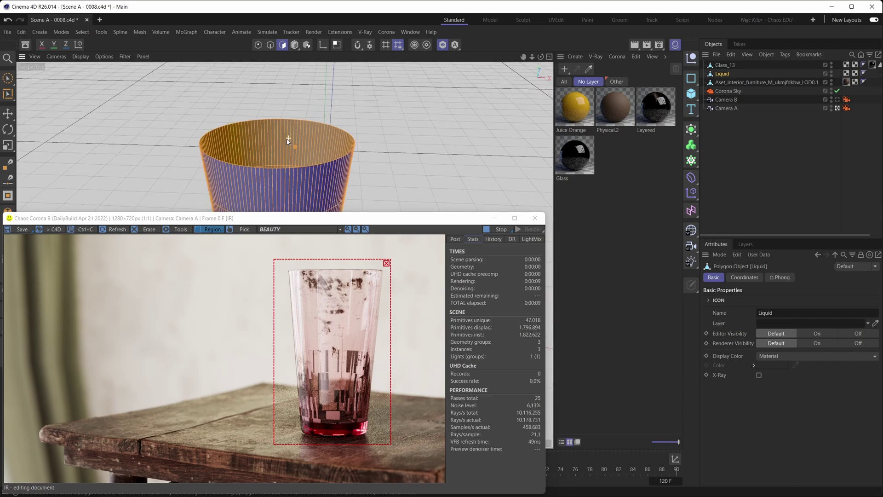
right_click(370, 129)
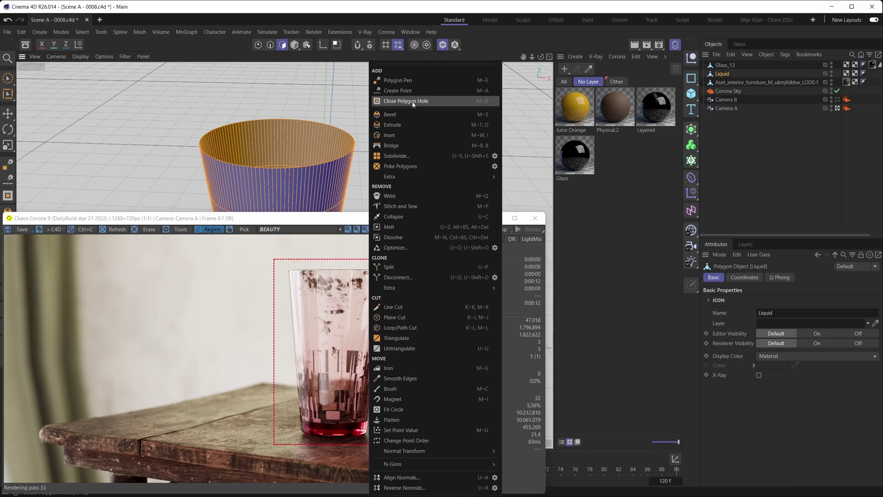
left_click(396, 102)
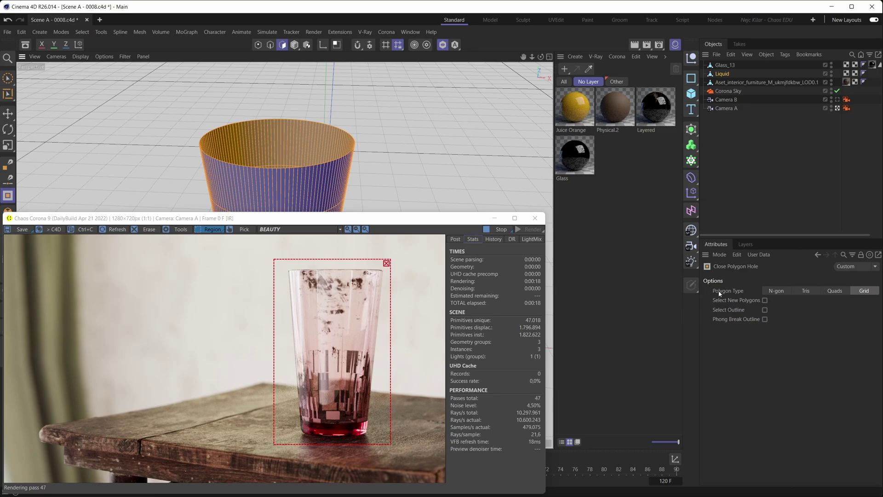
left_click(865, 291)
scroll(294, 129, "up", 5)
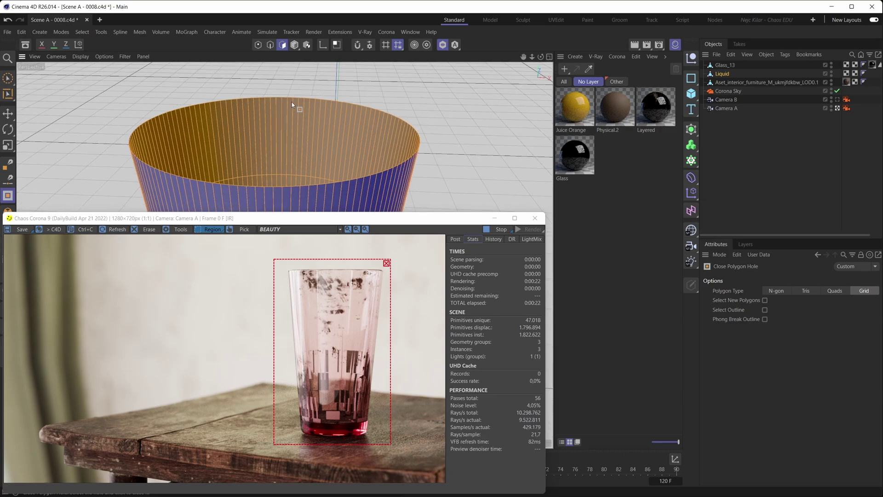
left_click(292, 104)
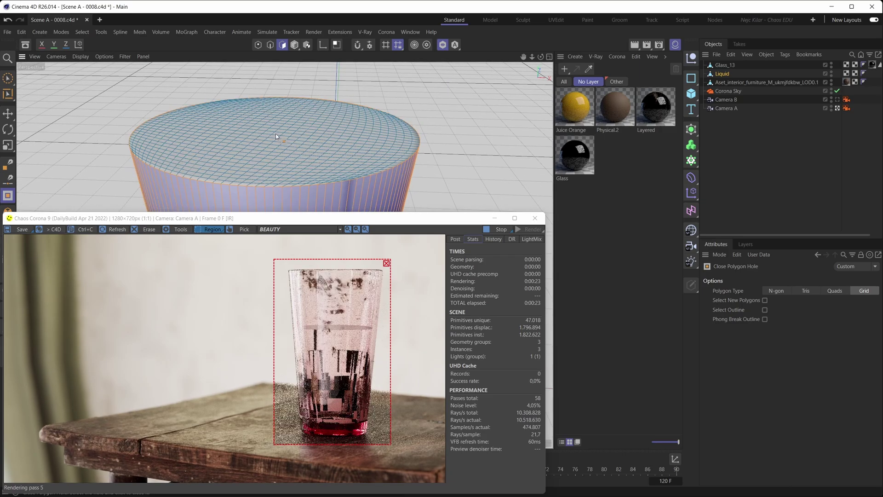
scroll(233, 156, "down", 5)
scroll(269, 151, "down", 4)
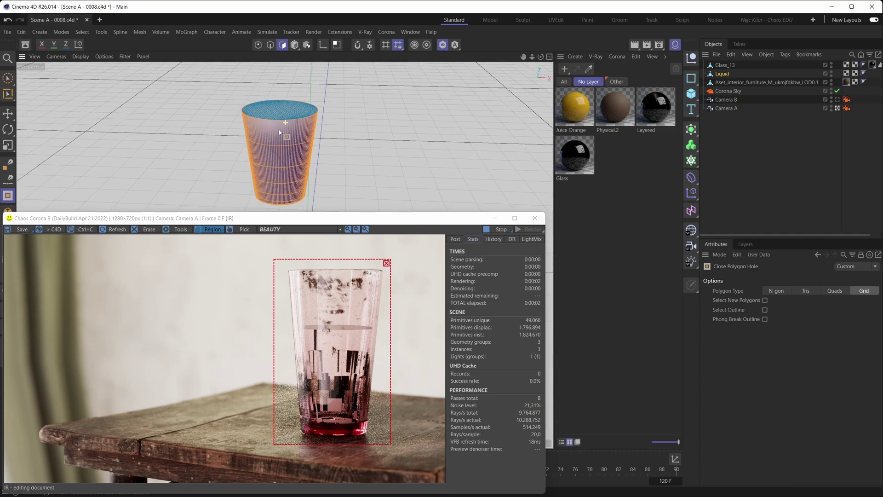
left_click_drag(278, 133, 283, 134, "alt")
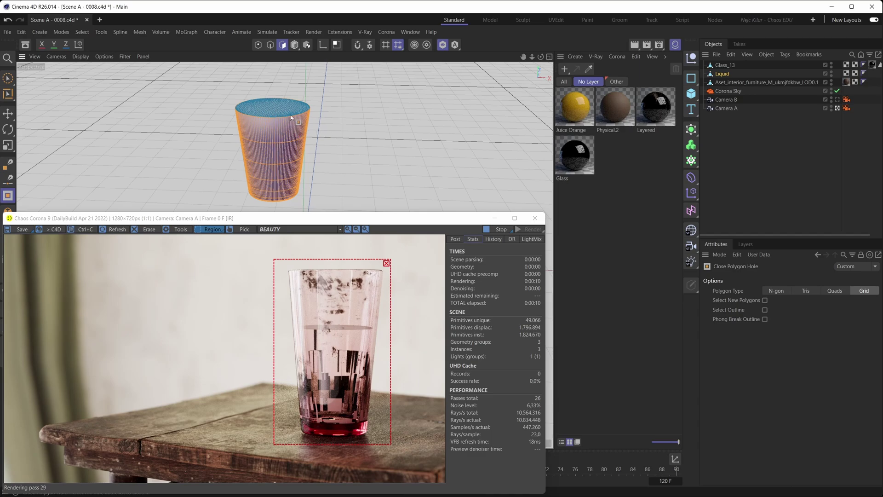
Step: Align the normals of the Liquid mesh and reverse them
left_click(336, 131)
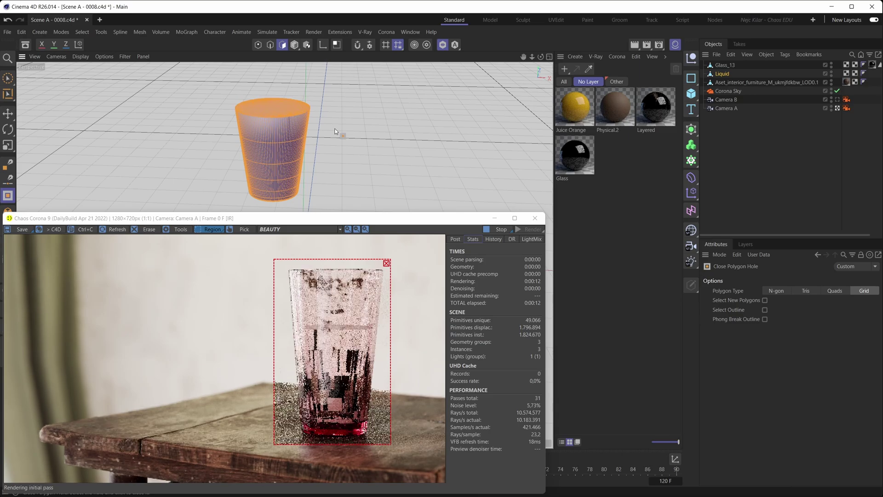
right_click(334, 128)
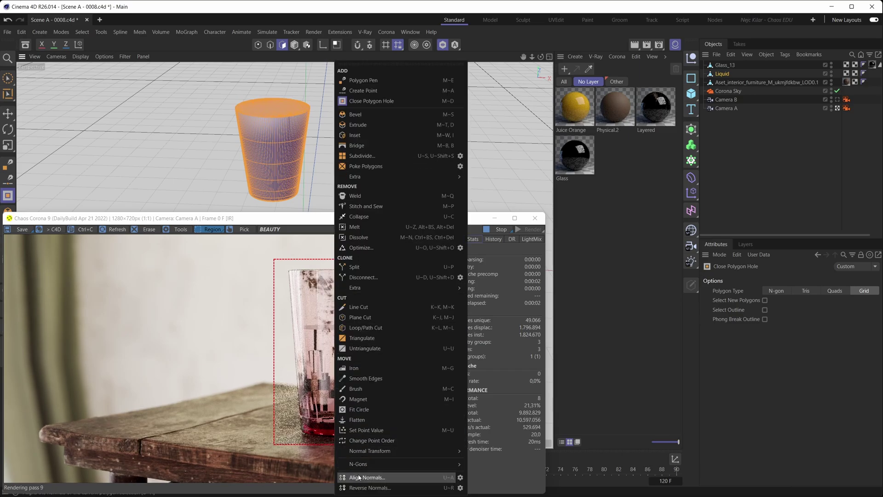
left_click(388, 477)
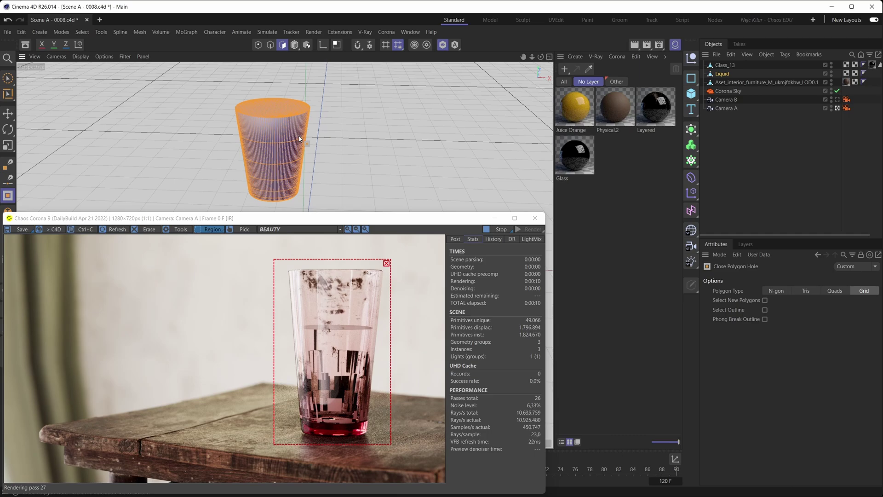
scroll(290, 130, "up", 3)
scroll(292, 128, "down", 2)
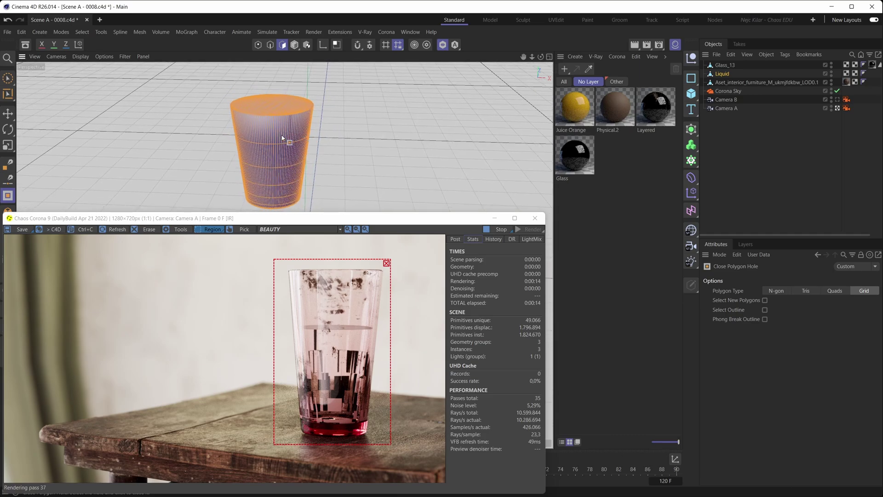
right_click(327, 127)
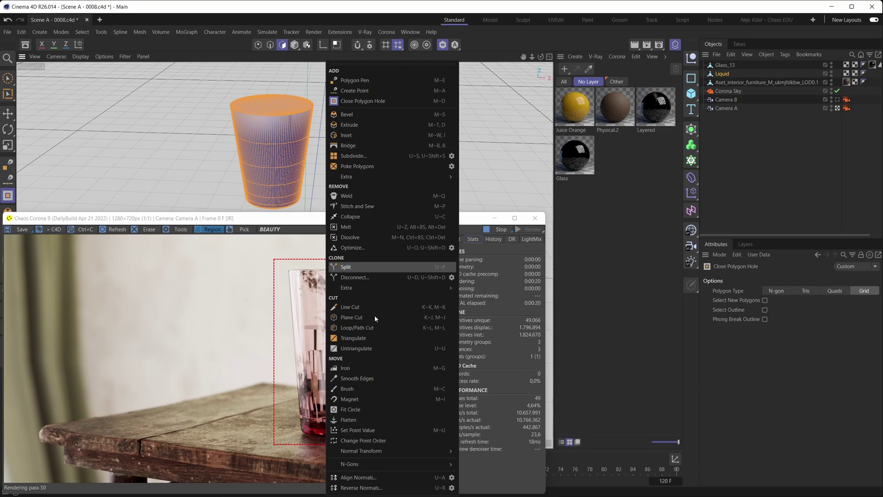
left_click(388, 488)
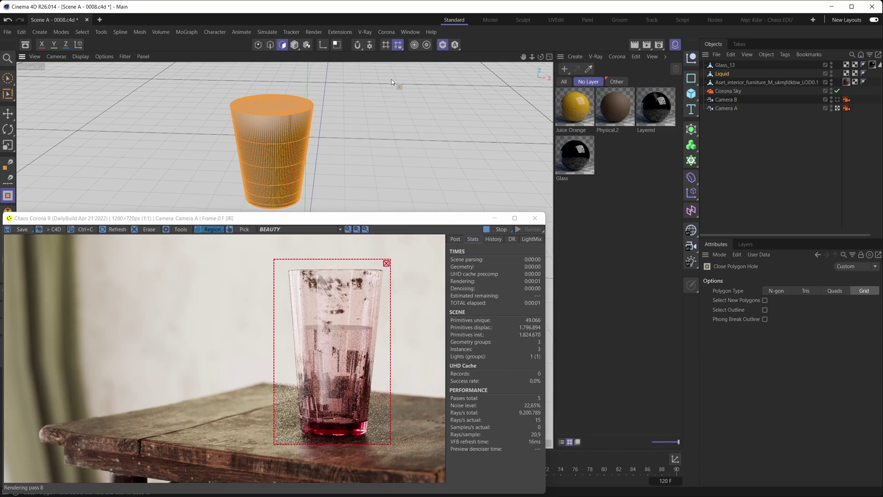
Step: Bring the whole scene back from solo display and assign the Juice Orange material to the Liquid object
scroll(292, 138, "up", 3)
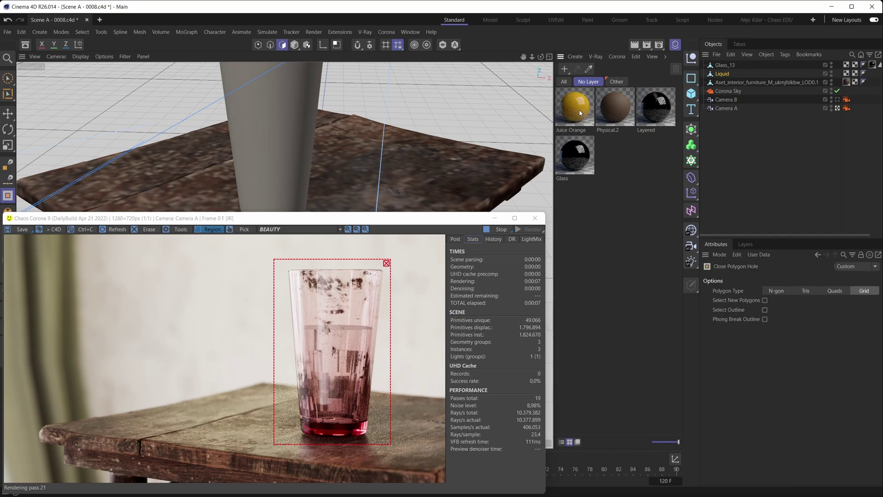
left_click_drag(580, 113, 723, 75)
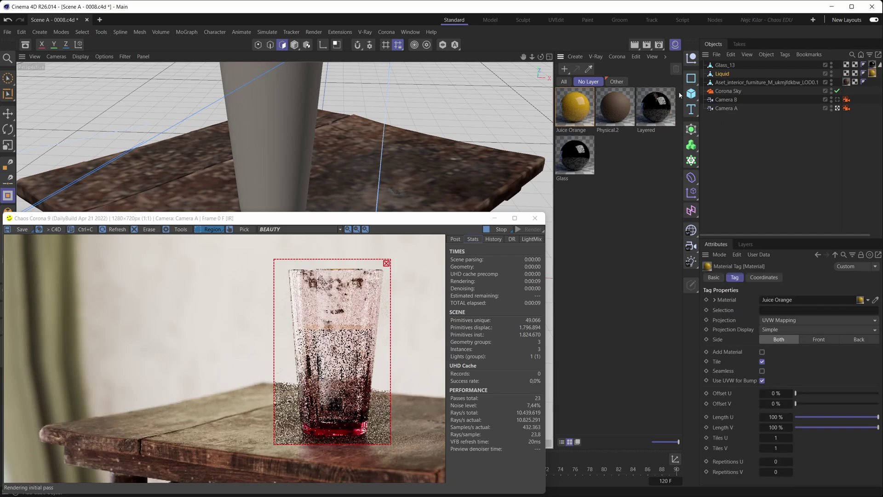
scroll(278, 116, "down", 2)
scroll(278, 116, "down", 2)
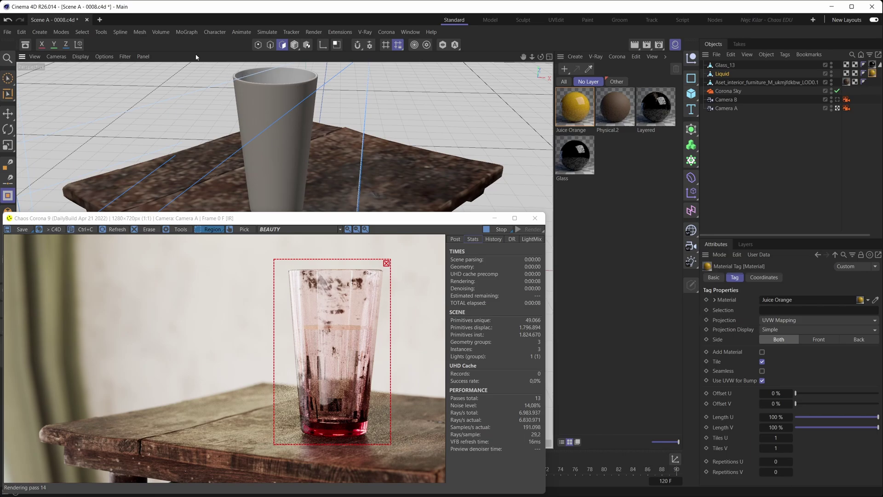
Step: Examine in the Right view how the edges of the Liquid mesh meet the inner wall of the glass
key("F3")
scroll(236, 165, "up", 4)
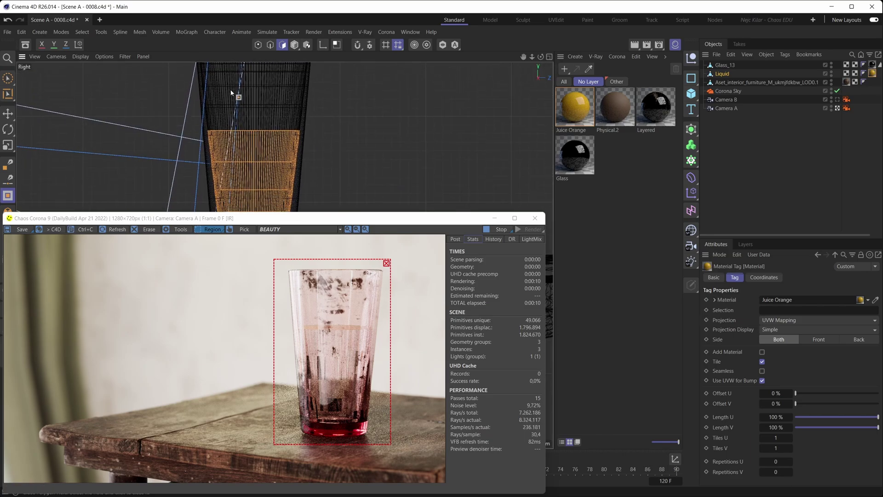
scroll(285, 133, "up", 3)
scroll(346, 122, "up", 5)
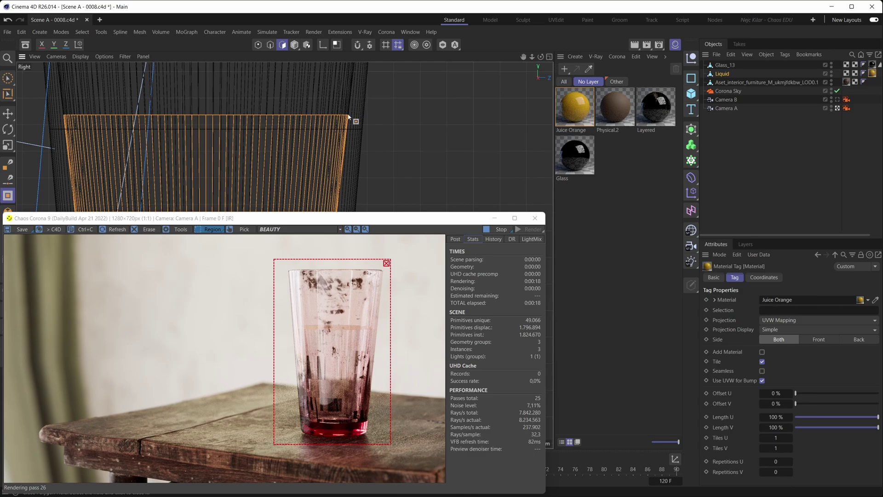
scroll(257, 133, "down", 5)
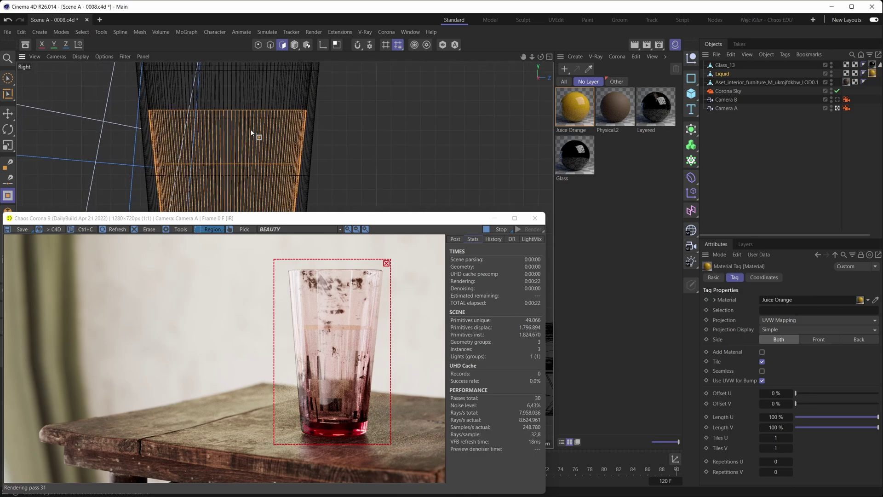
scroll(249, 141, "down", 3)
scroll(249, 123, "down", 5)
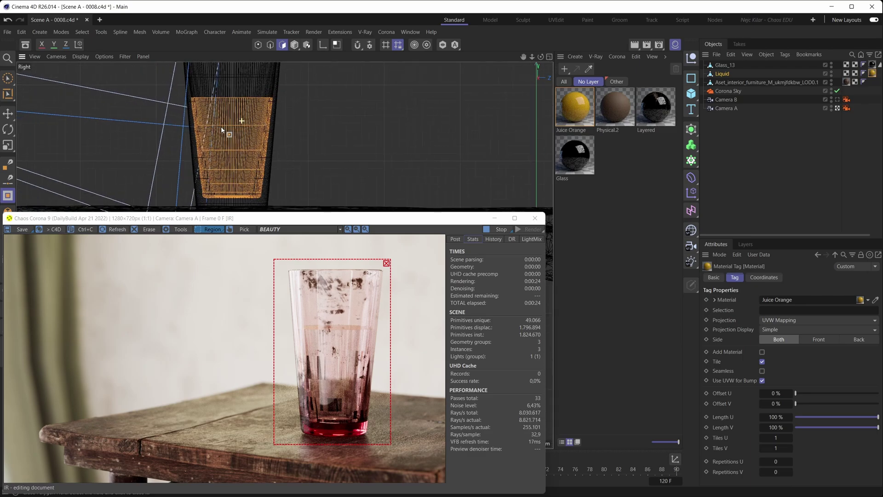
Step: Center the Liquid object's axis on all its points with the Axis Center command
key("Return")
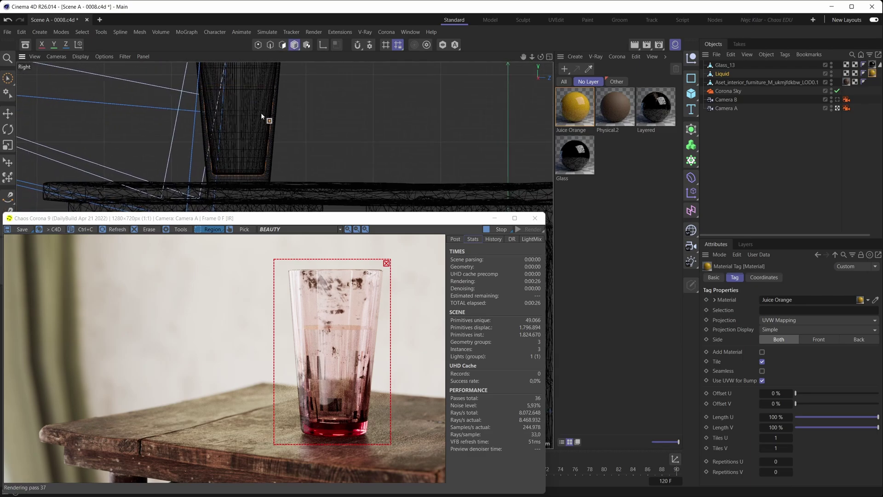
key("e")
scroll(264, 124, "up", 3)
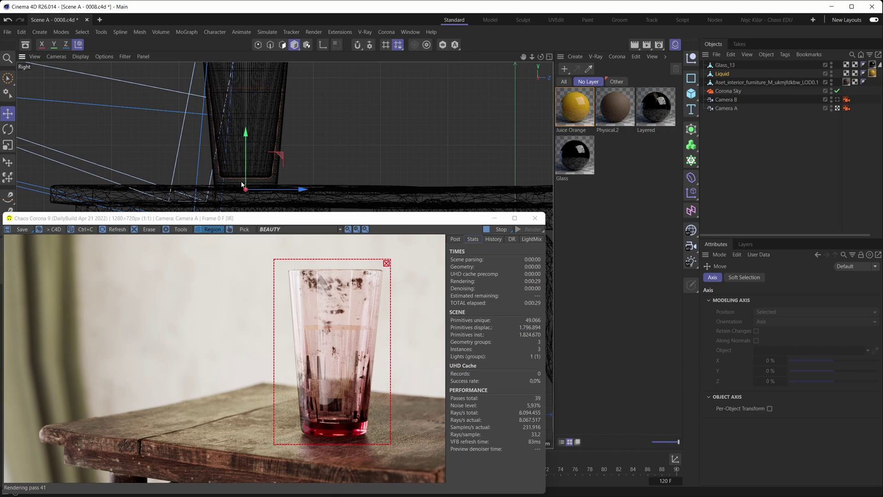
key("shift+c")
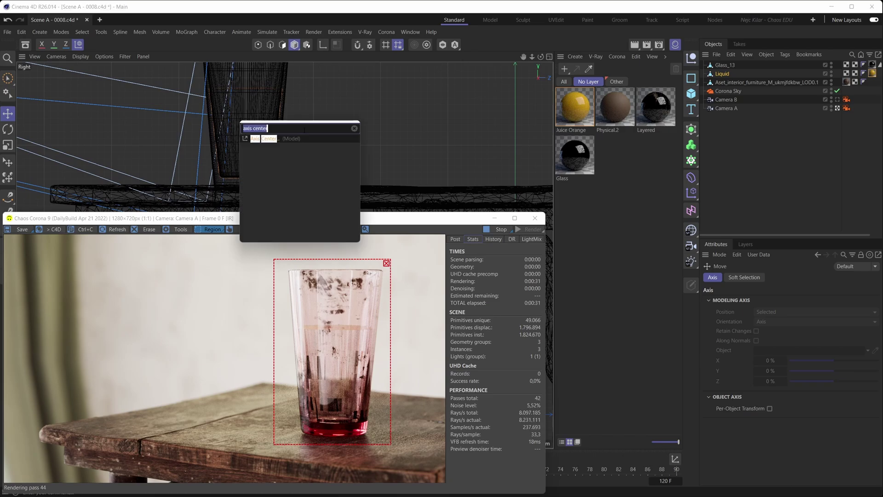
left_click(271, 139)
left_click(318, 265)
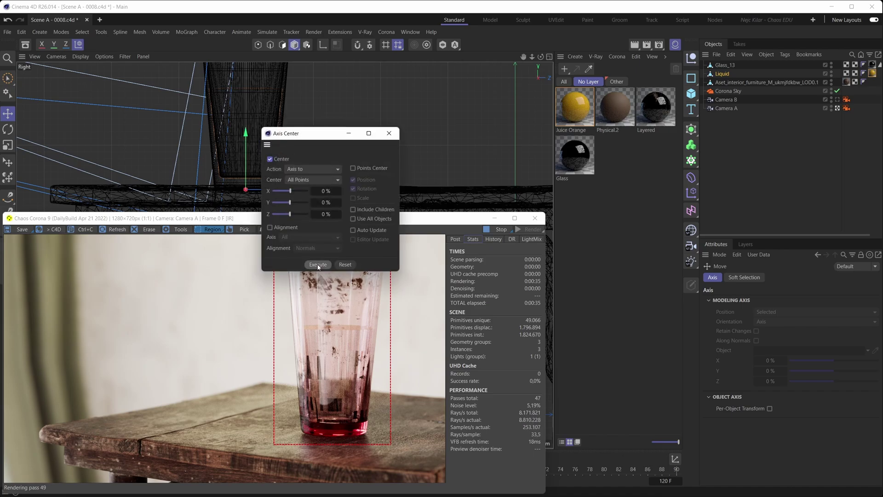
left_click(389, 133)
Step: Scale the Liquid object up slightly and uniformly so it overlaps the inner wall of the glass
scroll(247, 130, "up", 4)
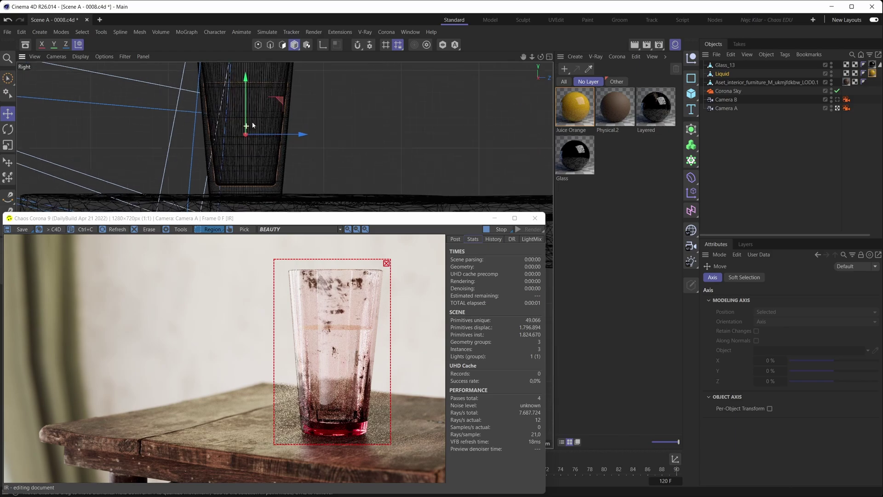
key("t")
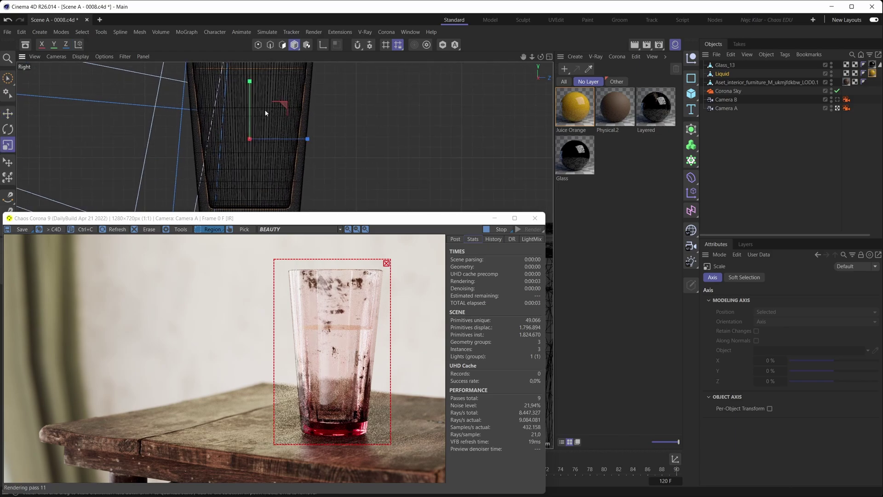
left_click_drag(273, 117, 275, 115)
key("e")
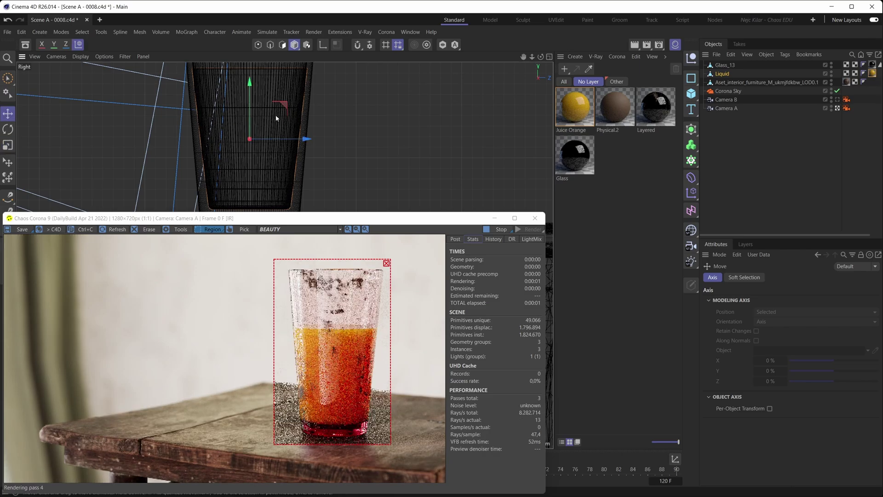
middle_click_drag(253, 153, 252, 144, "alt")
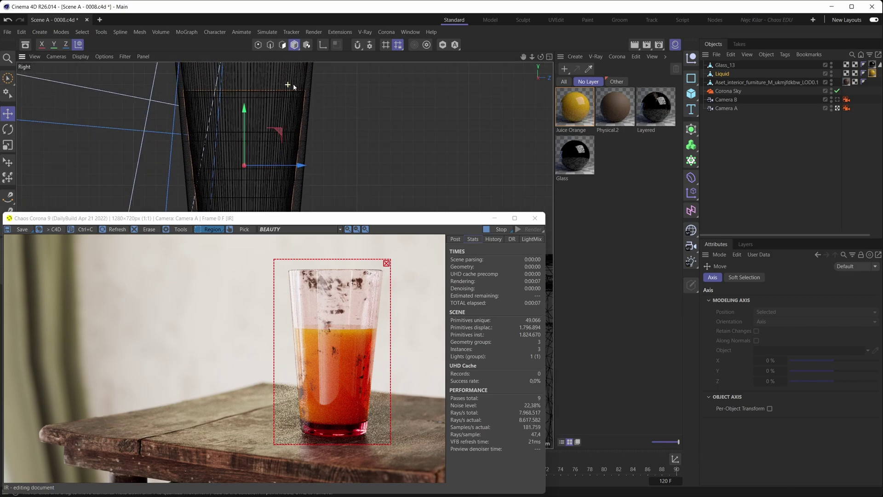
scroll(293, 83, "up", 5)
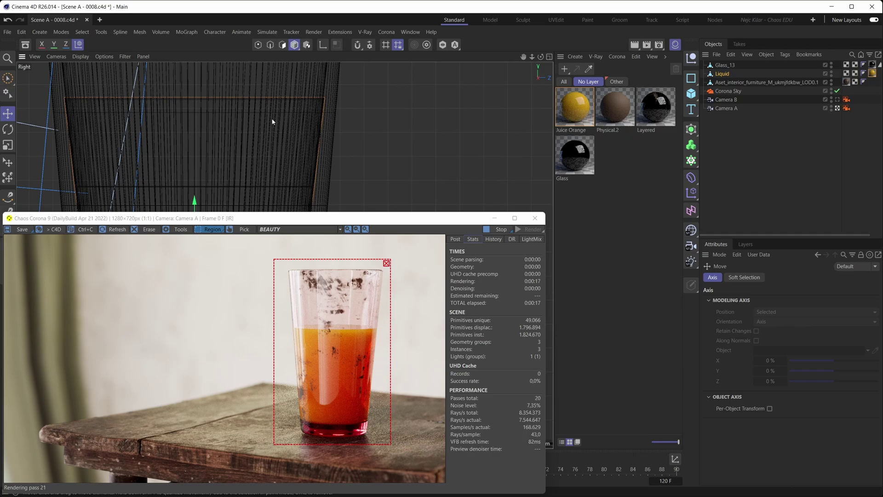
scroll(272, 121, "down", 4)
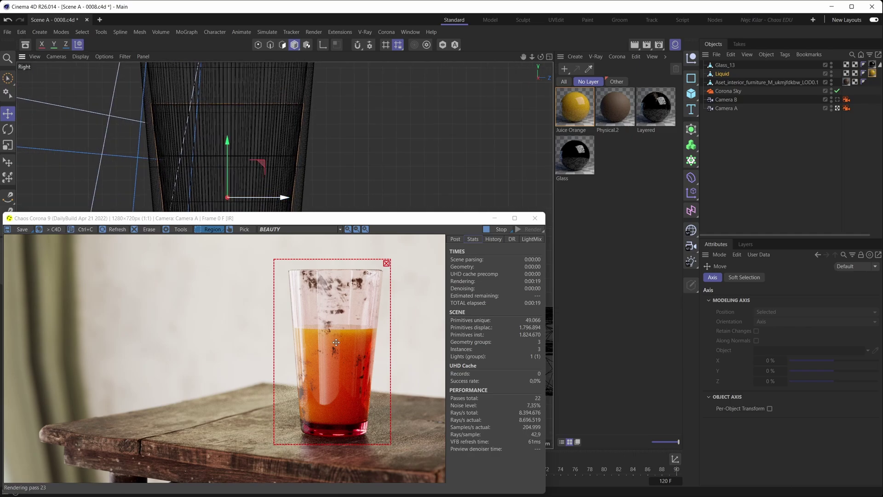